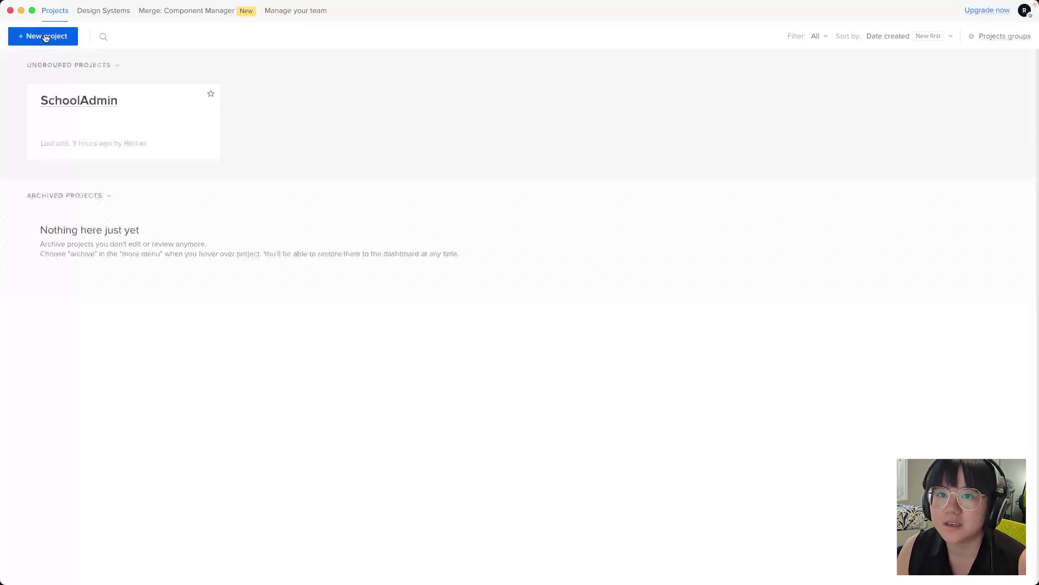
Create a new project named 'Employee Portal' and open its blank Wide 1440 canvas
left_click(46, 37)
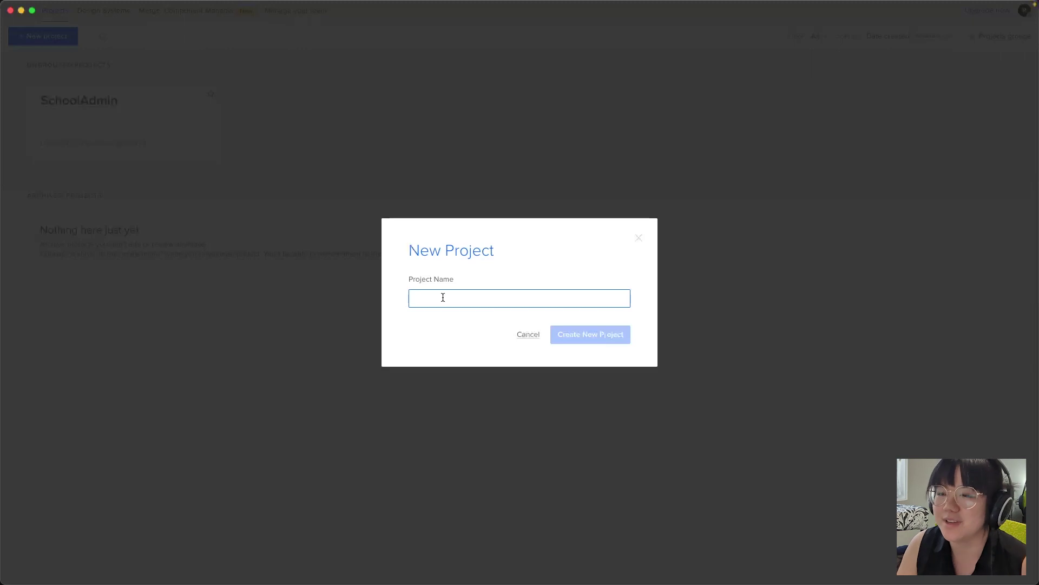
type("Employee Portal")
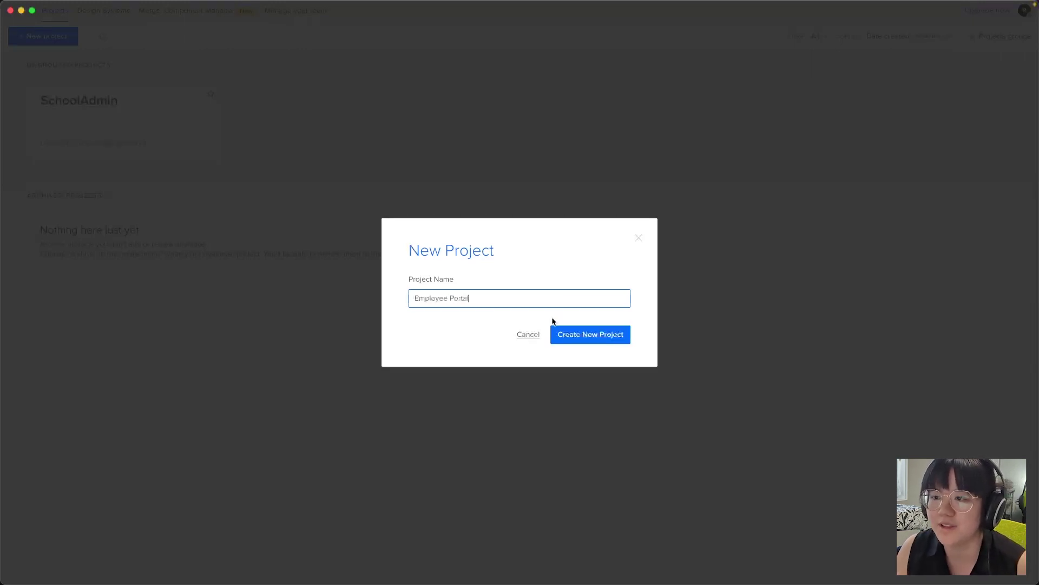
left_click(578, 339)
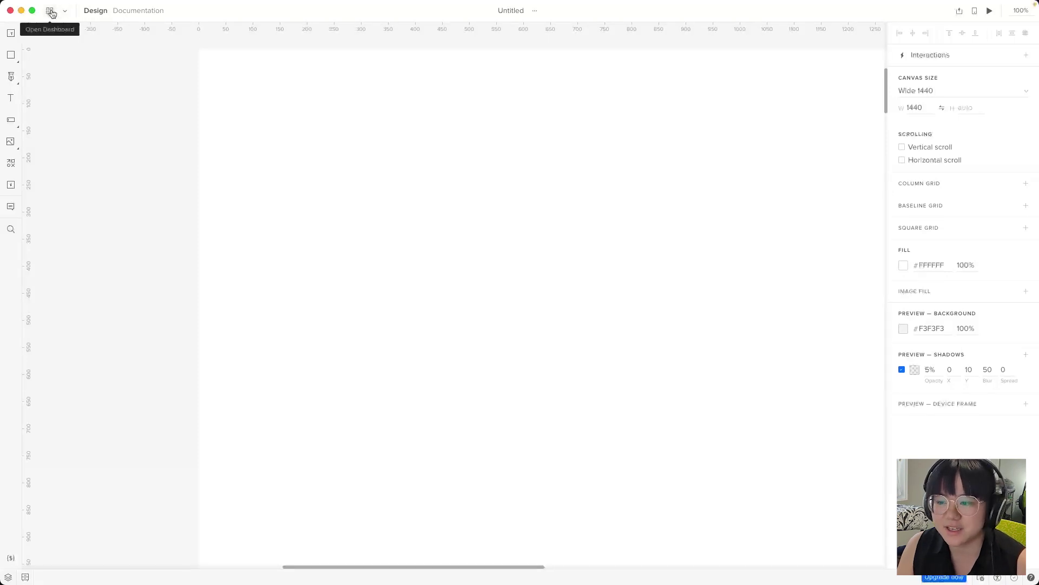
left_click(65, 12)
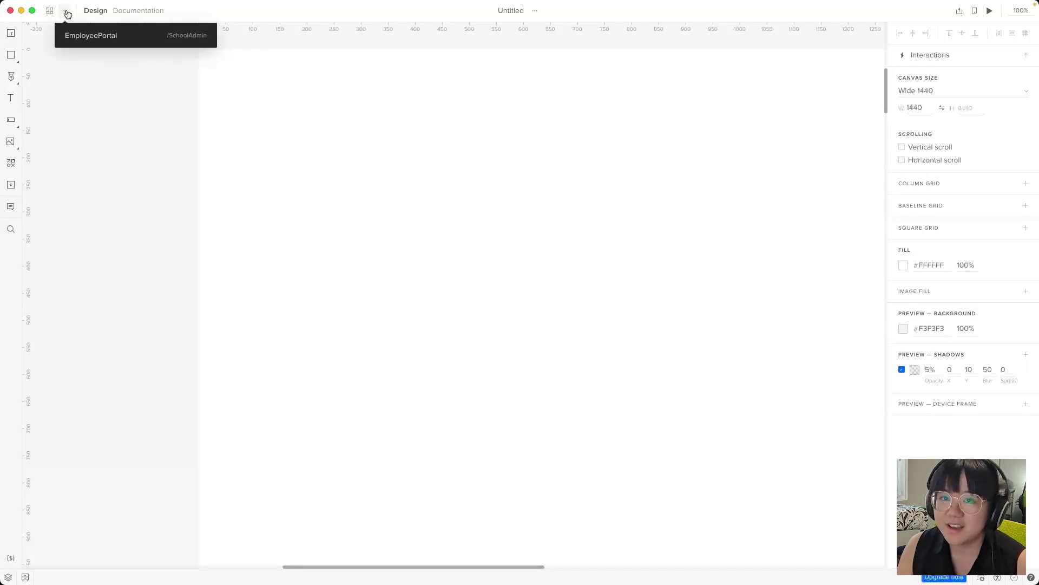
left_click(66, 11)
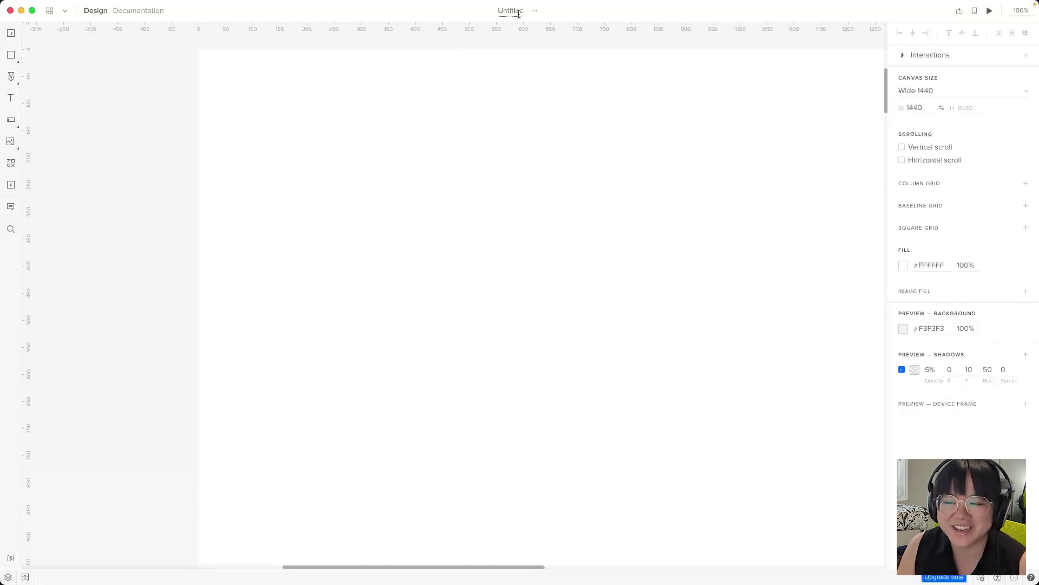
left_click(536, 12)
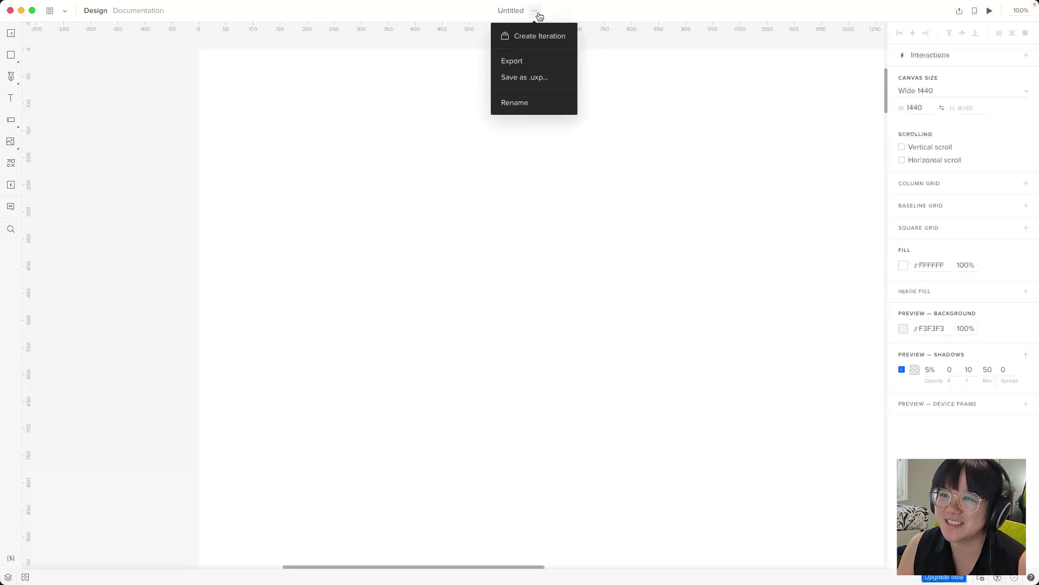
left_click(539, 17)
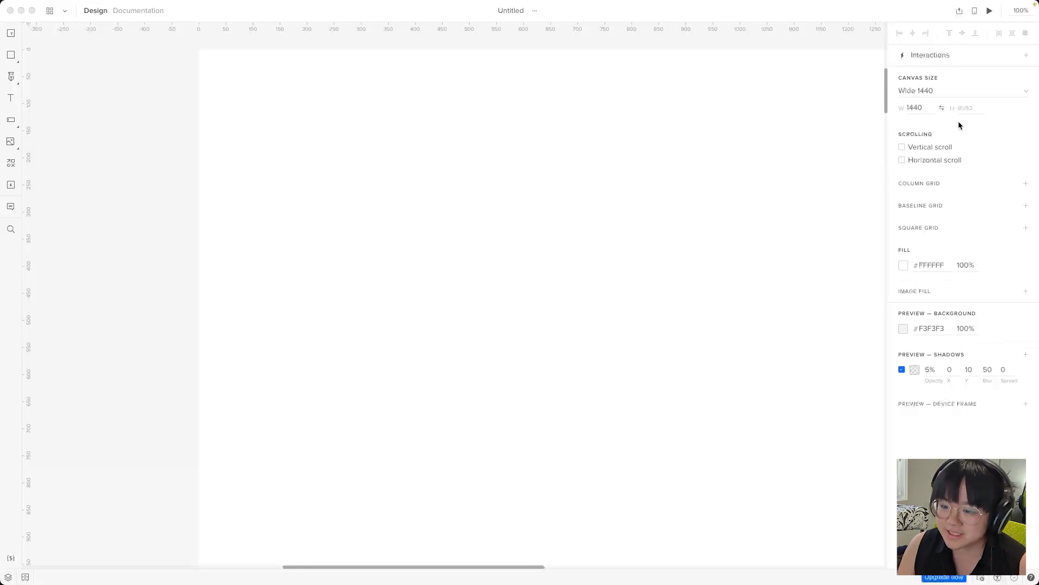
Choose the iPad preset, 768 × 1024, from the Canvas Size list
left_click(928, 93)
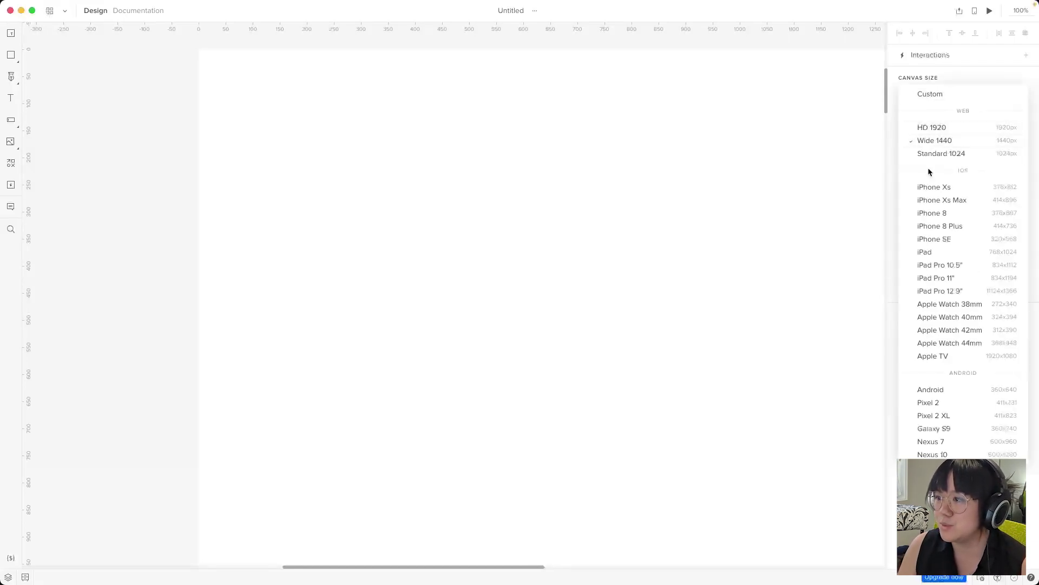
left_click(935, 253)
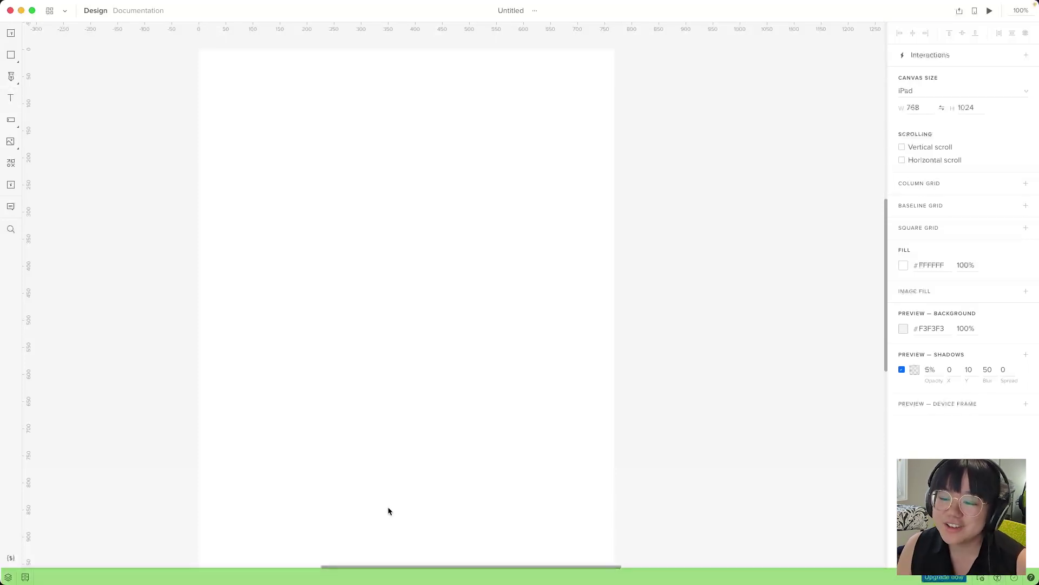
Show the Pages & Layers panel, then the MUI v5 Design System Libraries
left_click(8, 577)
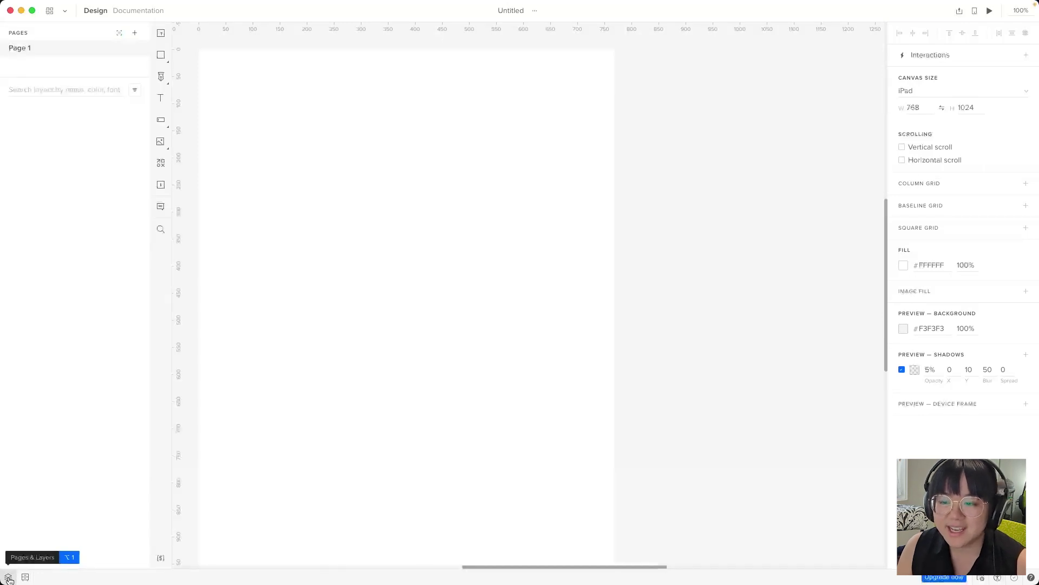
left_click(25, 577)
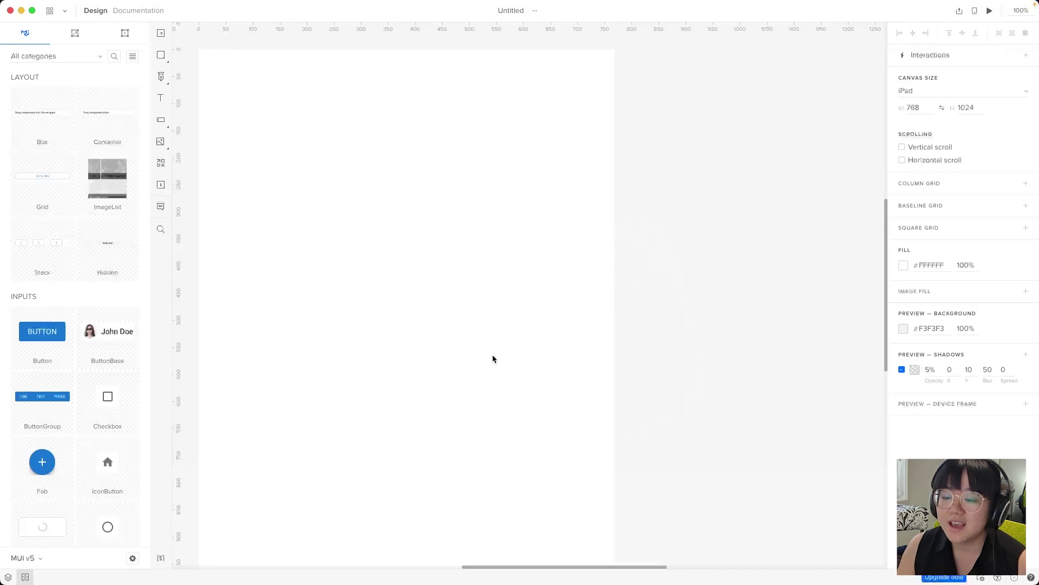
Zoom and pan to 156% so the iPad artboard's top-left corner fills the workspace
scroll(491, 360, "down", 5)
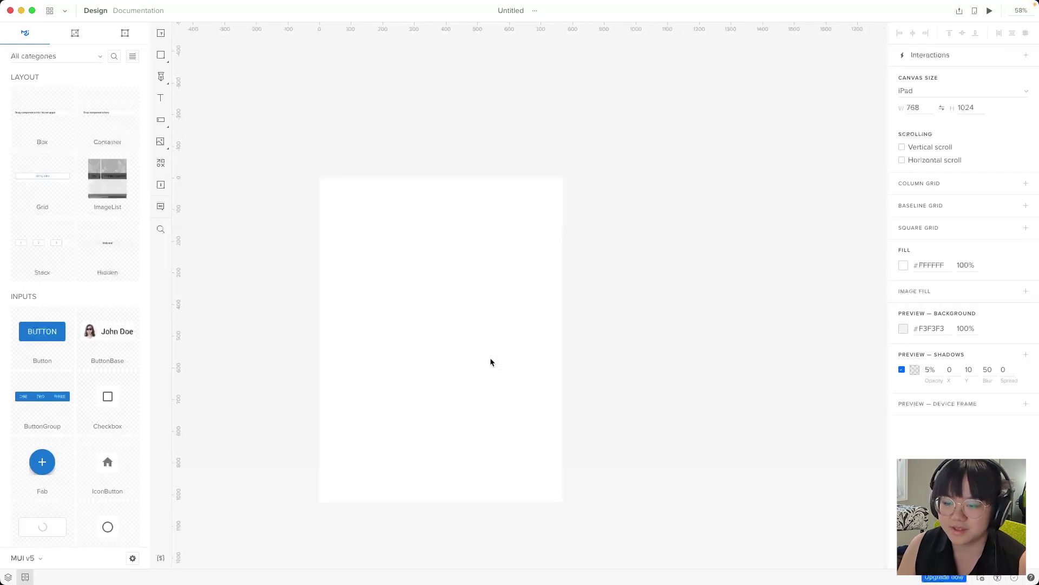
scroll(491, 361, "up", 5)
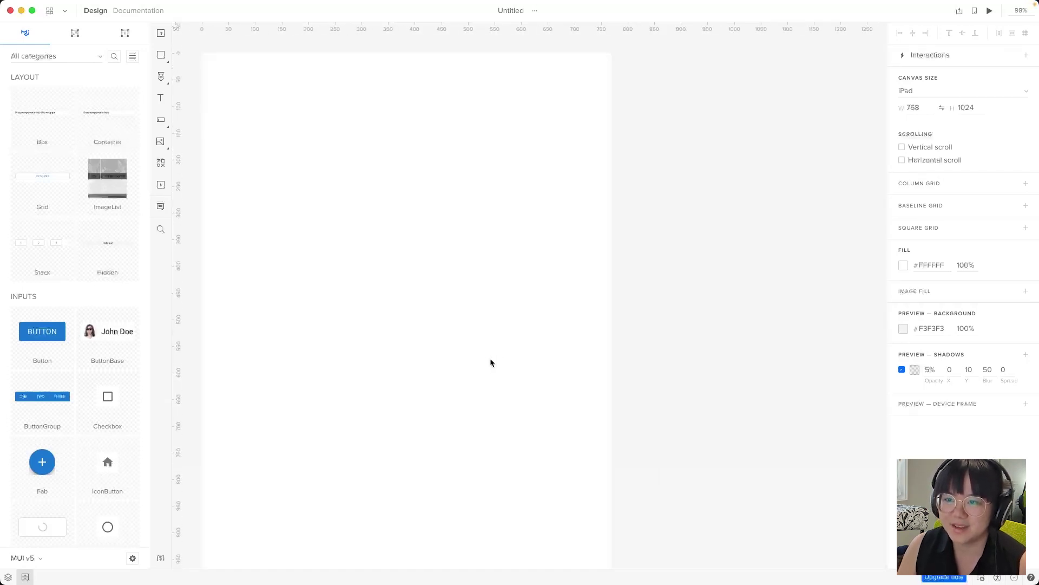
scroll(491, 361, "up", 8)
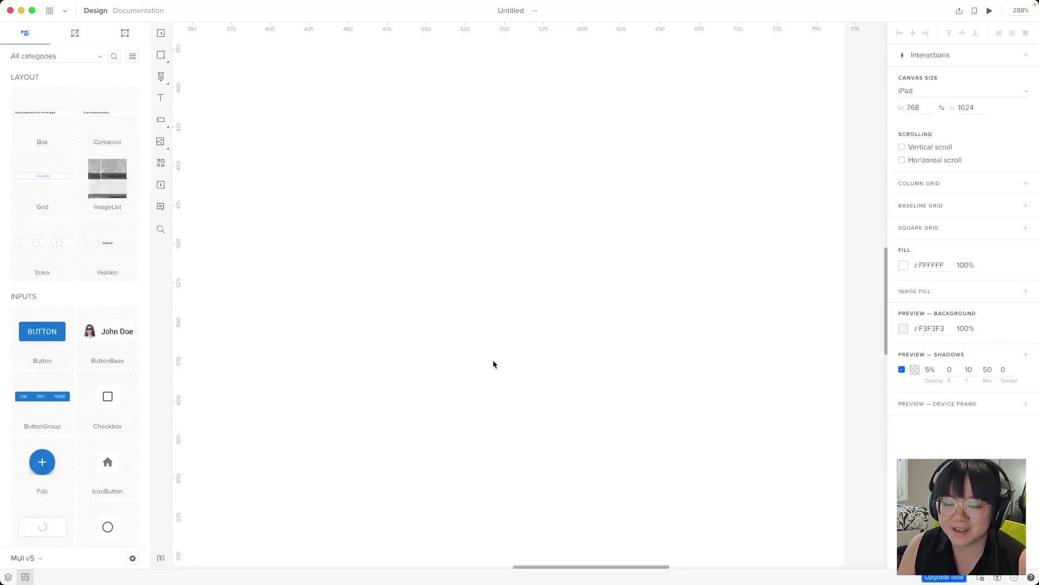
scroll(431, 349, "left", 3)
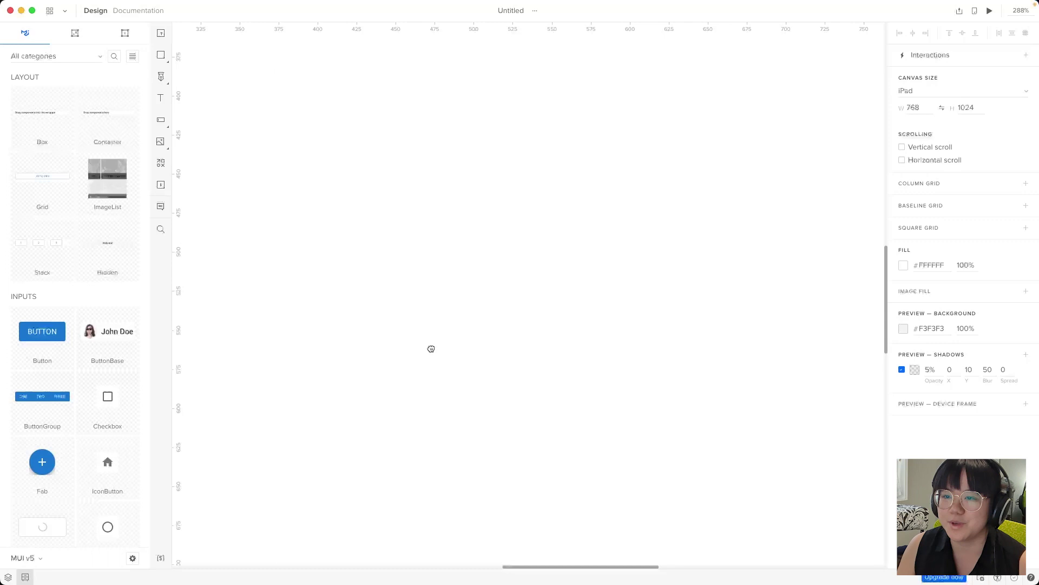
scroll(431, 349, "left", 3)
scroll(638, 441, "up", 3)
scroll(633, 425, "down", 5)
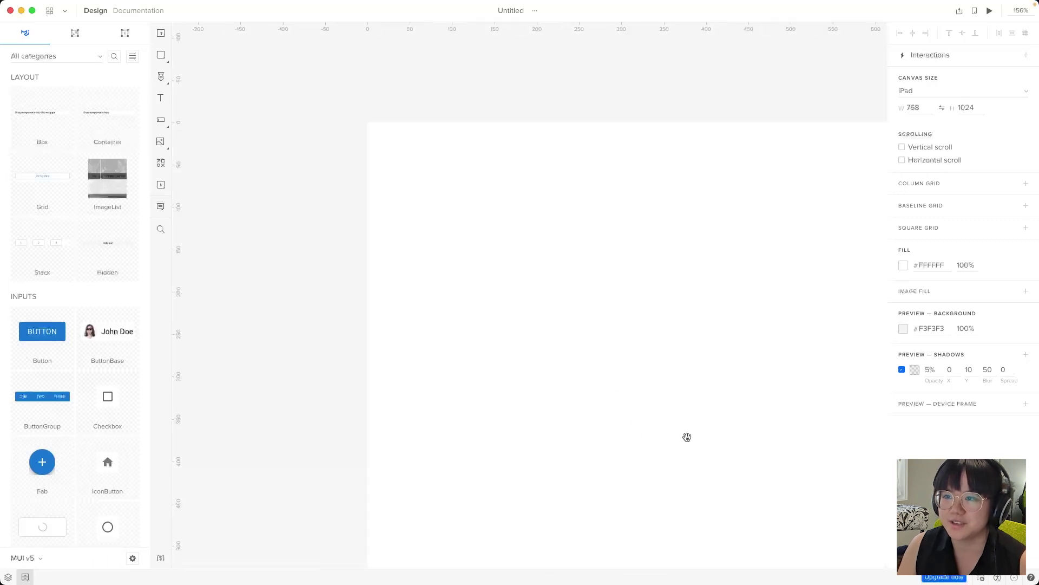
scroll(687, 437, "right", 5)
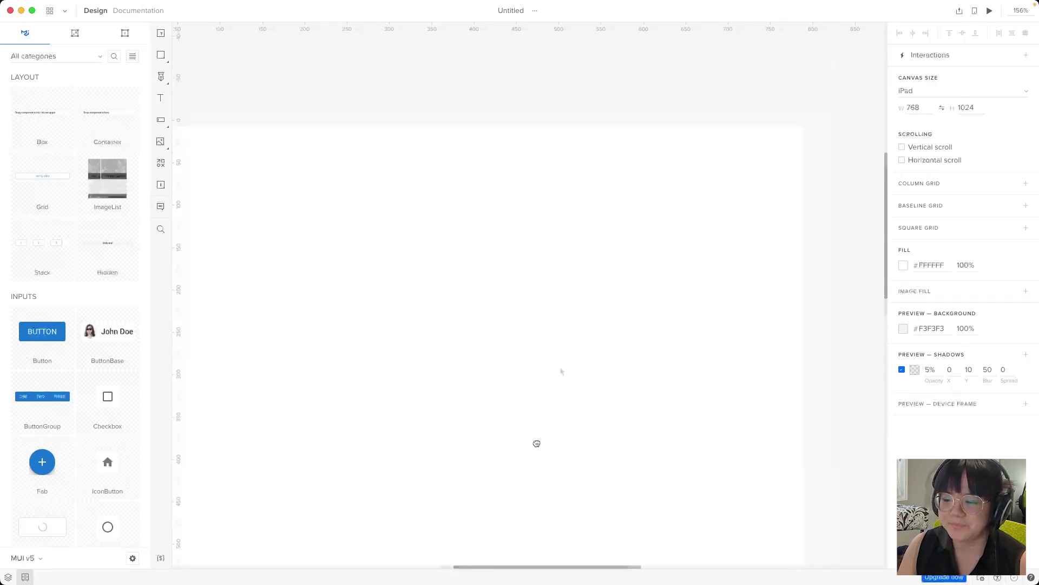
scroll(561, 371, "down", 3)
scroll(561, 372, "left", 2)
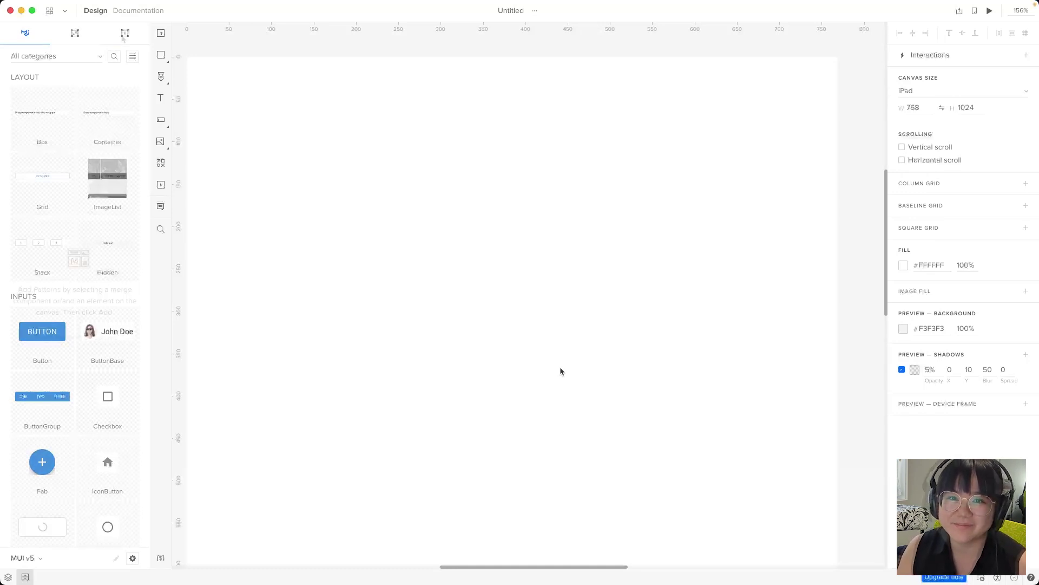
left_click(124, 34)
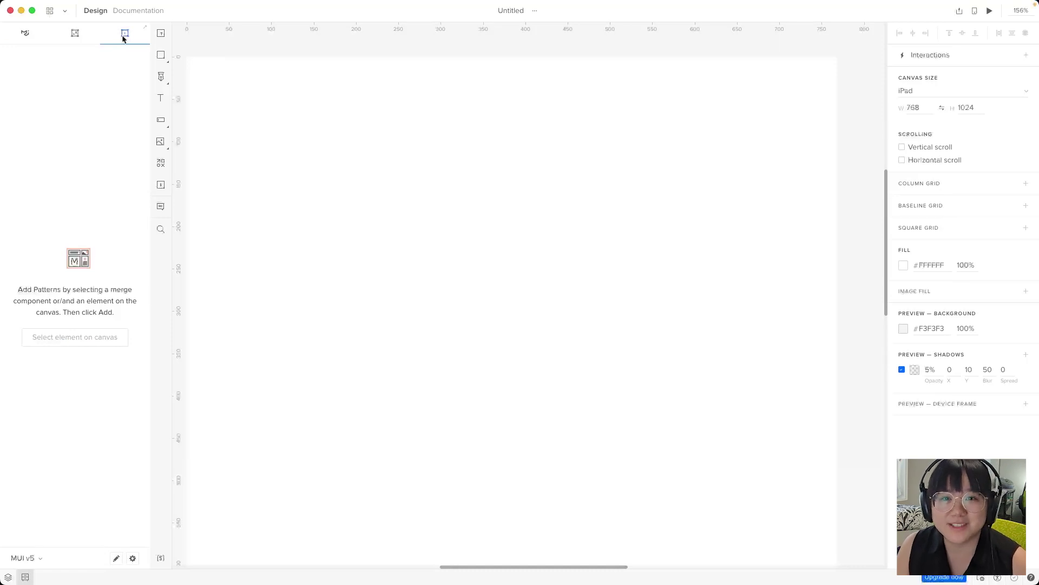
left_click(28, 36)
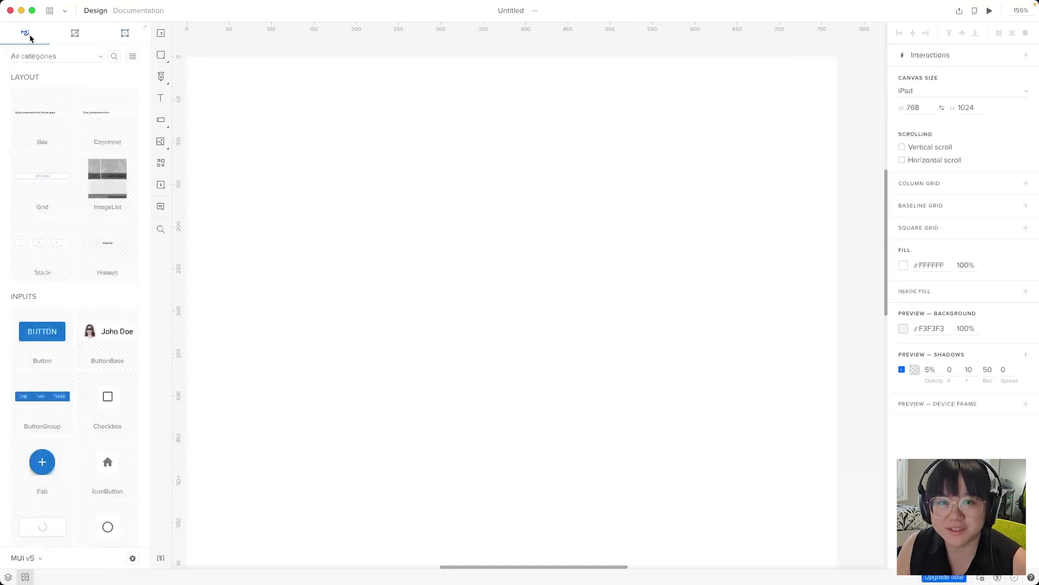
left_click(31, 559)
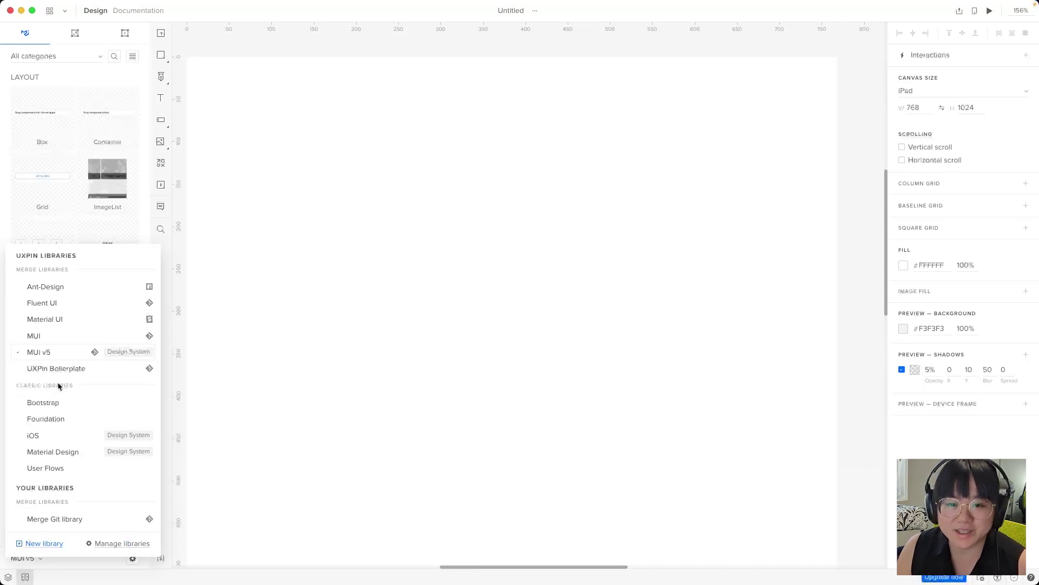
left_click(60, 422)
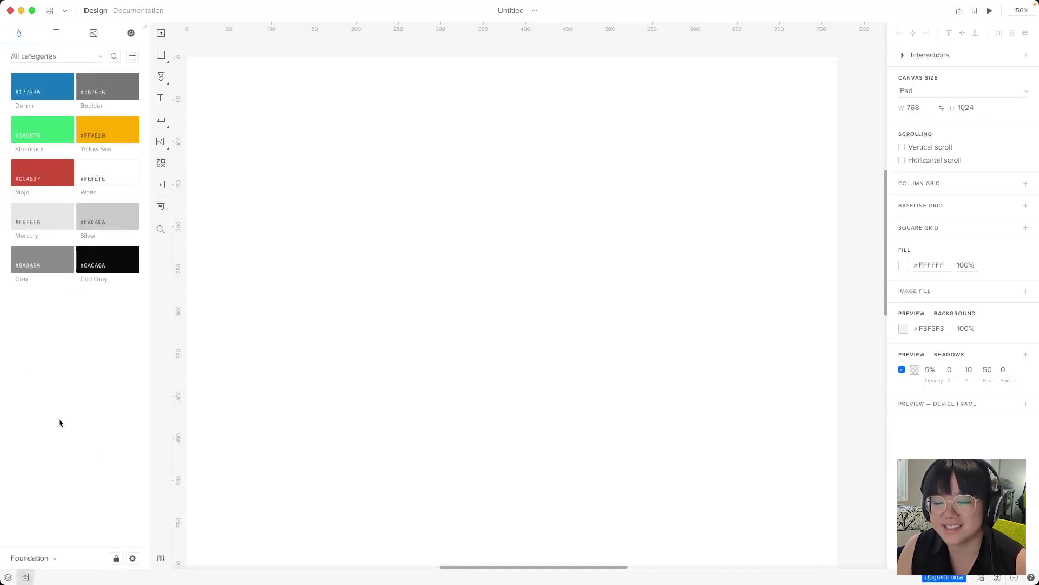
left_click(56, 33)
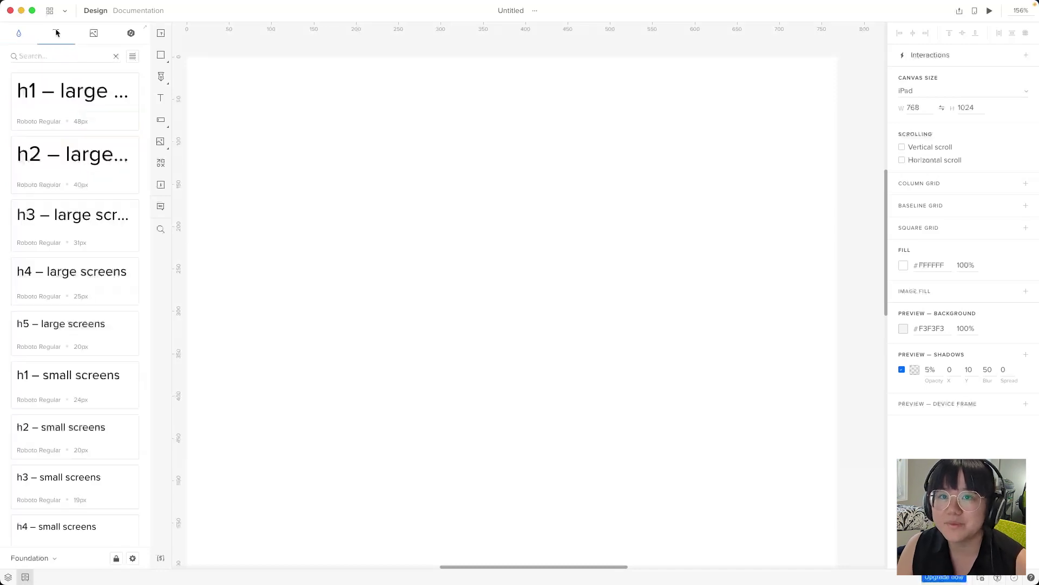
left_click(94, 33)
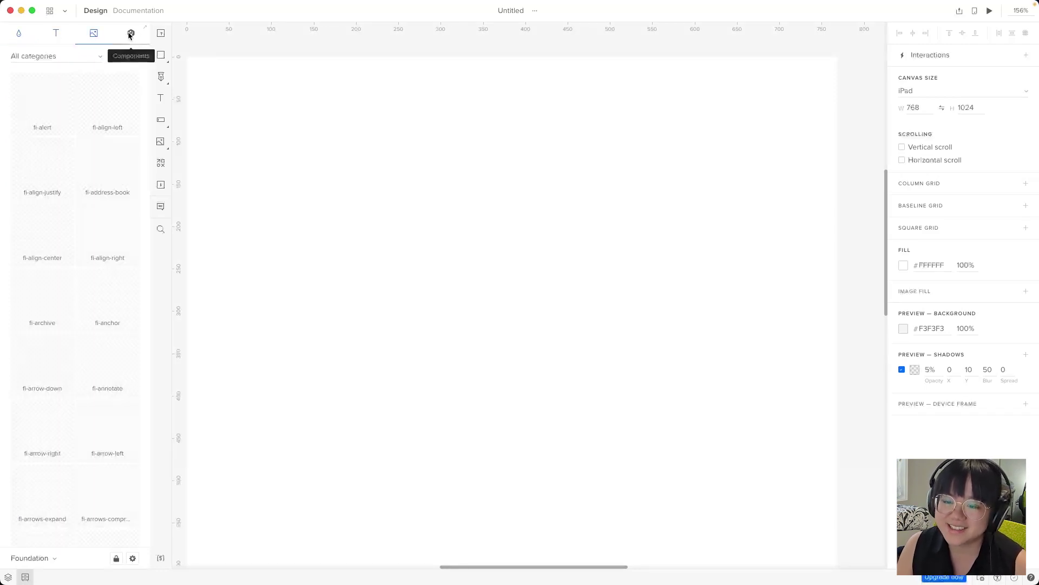
left_click(130, 34)
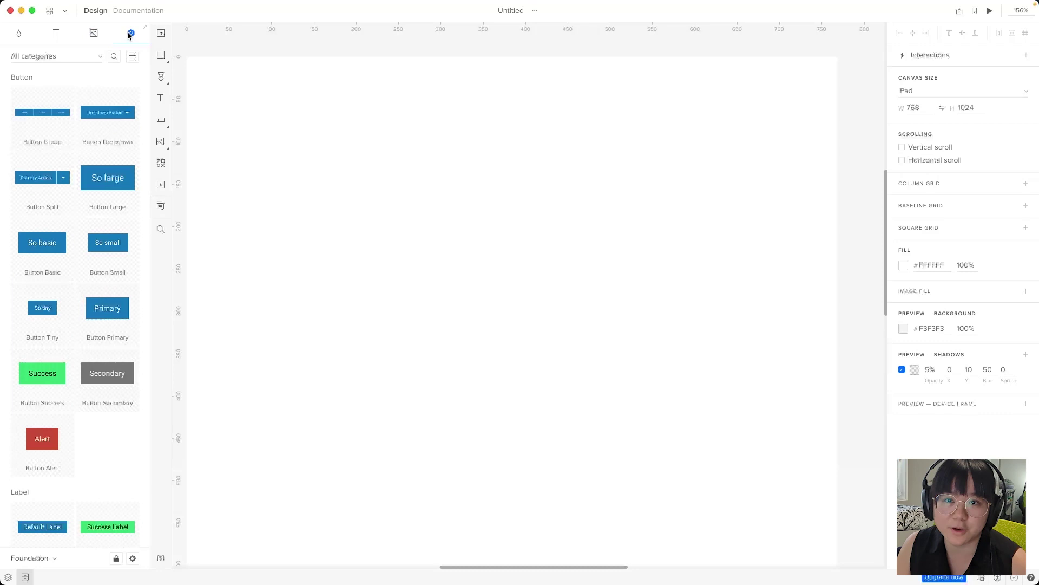
left_click(19, 34)
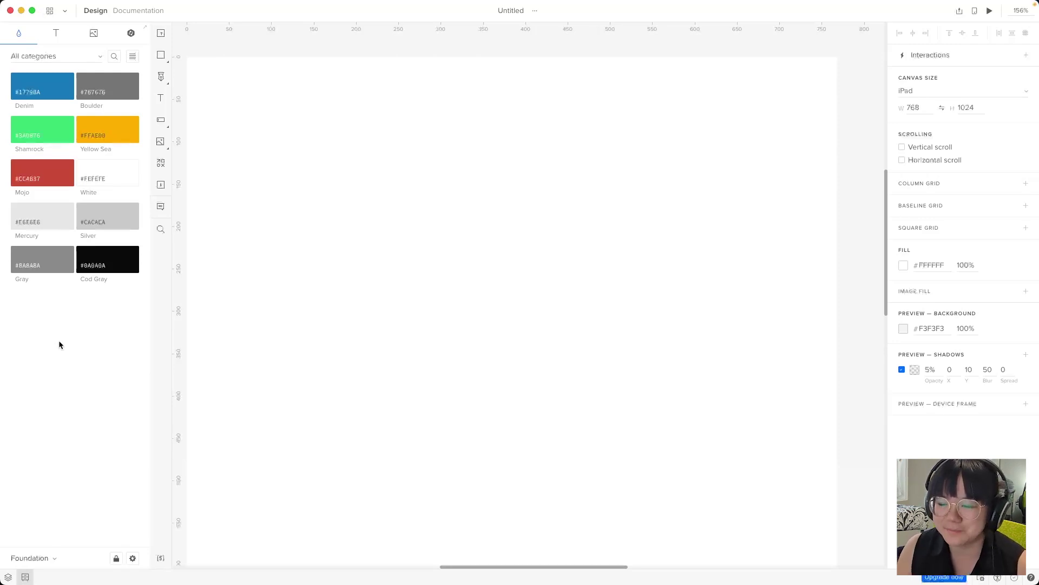
left_click(45, 557)
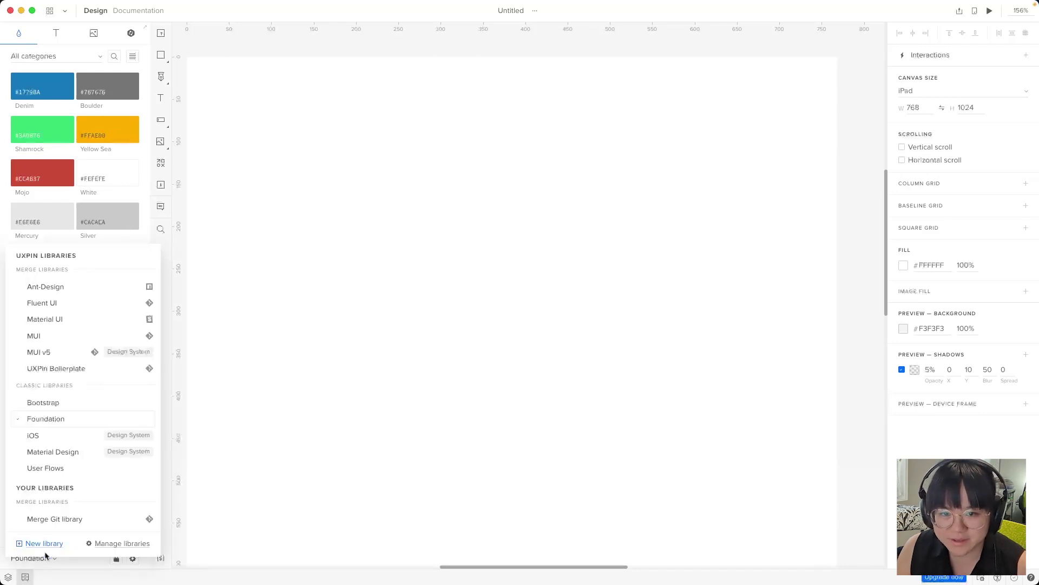
left_click(49, 354)
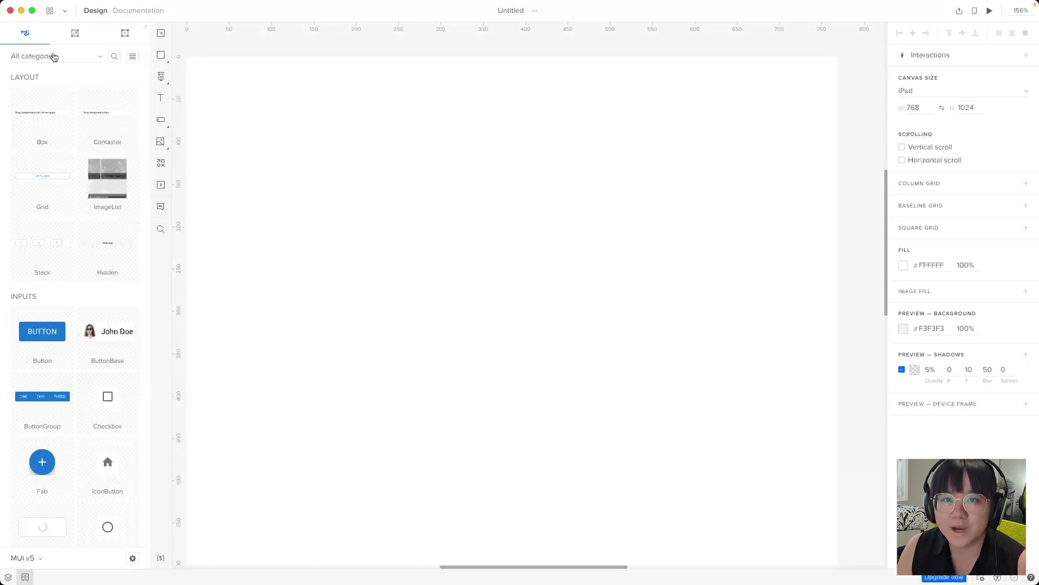
Search the library for 'card', insert an MUI Card, and drag it onto the artboard
left_click(121, 59)
type("card")
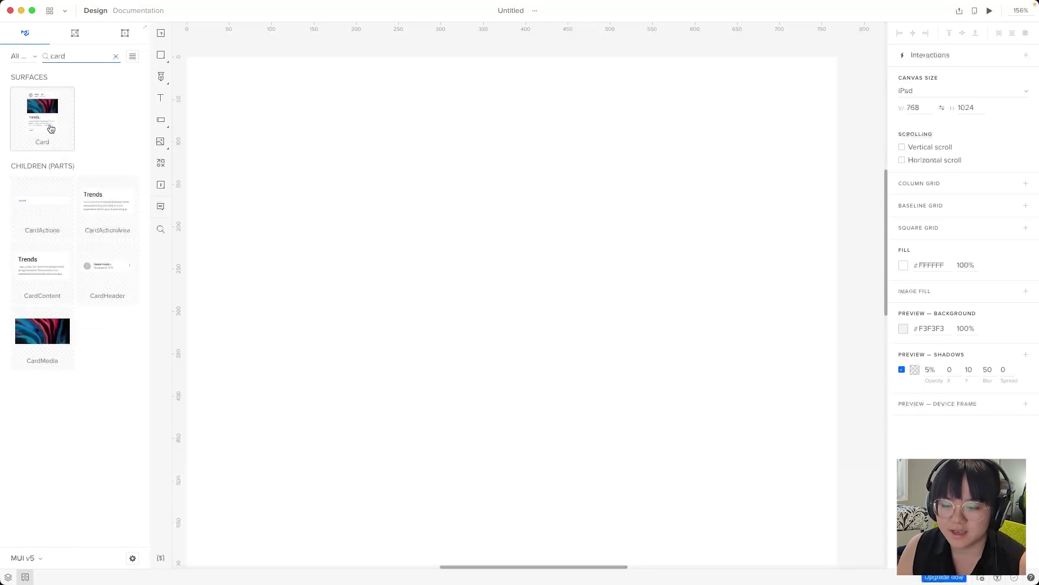
left_click(51, 129)
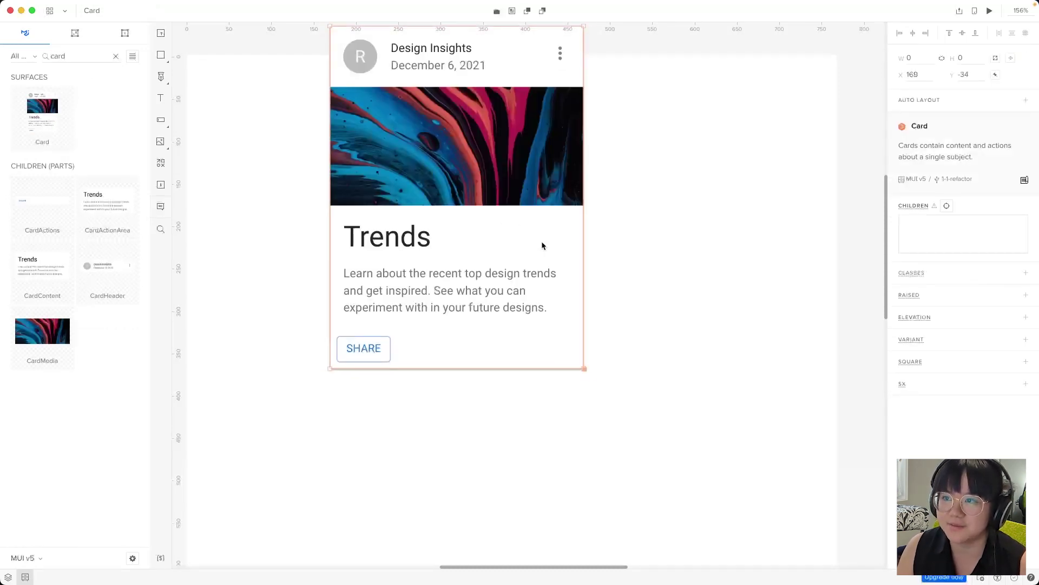
scroll(563, 244, "down", 1)
scroll(577, 245, "down", 3)
scroll(622, 267, "down", 2)
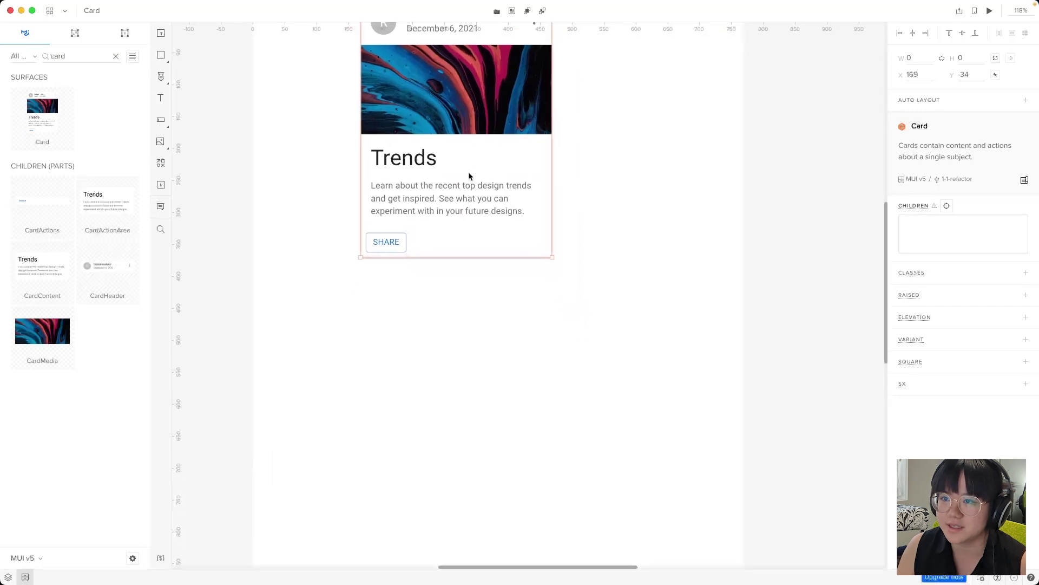
left_click_drag(469, 174, 510, 266)
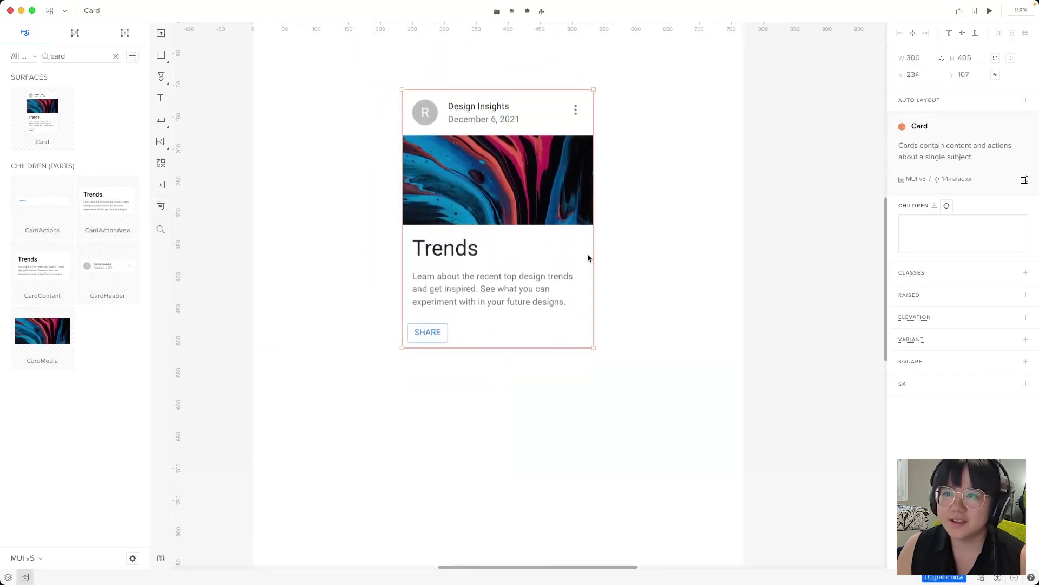
Nudge the Card to X 242, Y 134 and reselect it to show its properties
left_click(663, 240)
left_click(559, 246)
left_click(628, 249)
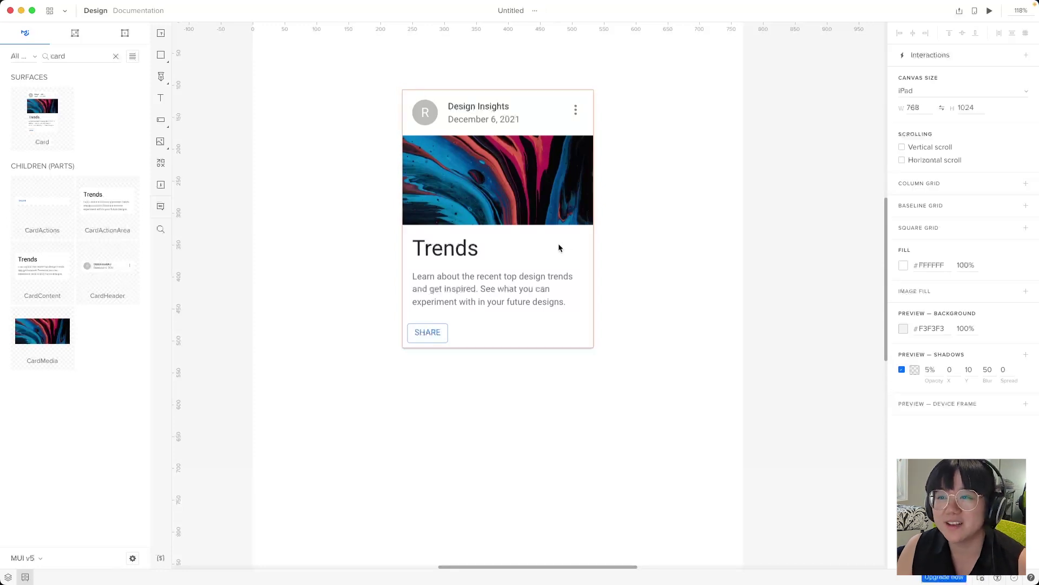
left_click(559, 244)
left_click(645, 237)
left_click(526, 248)
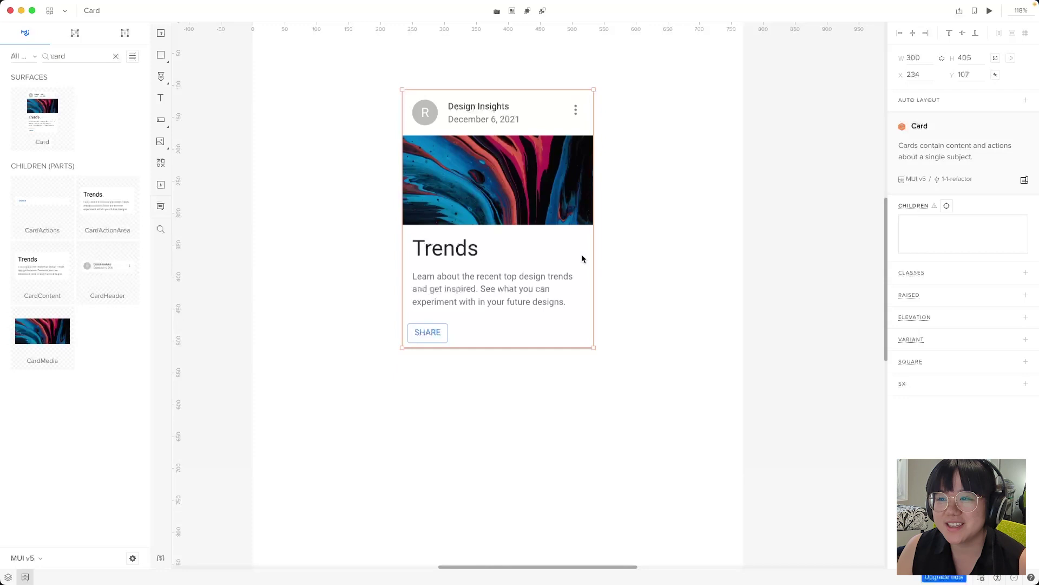
mouse_move(582, 255)
left_mouse_down()
mouse_move(577, 248)
mouse_move(607, 265)
mouse_move(586, 275)
left_mouse_up()
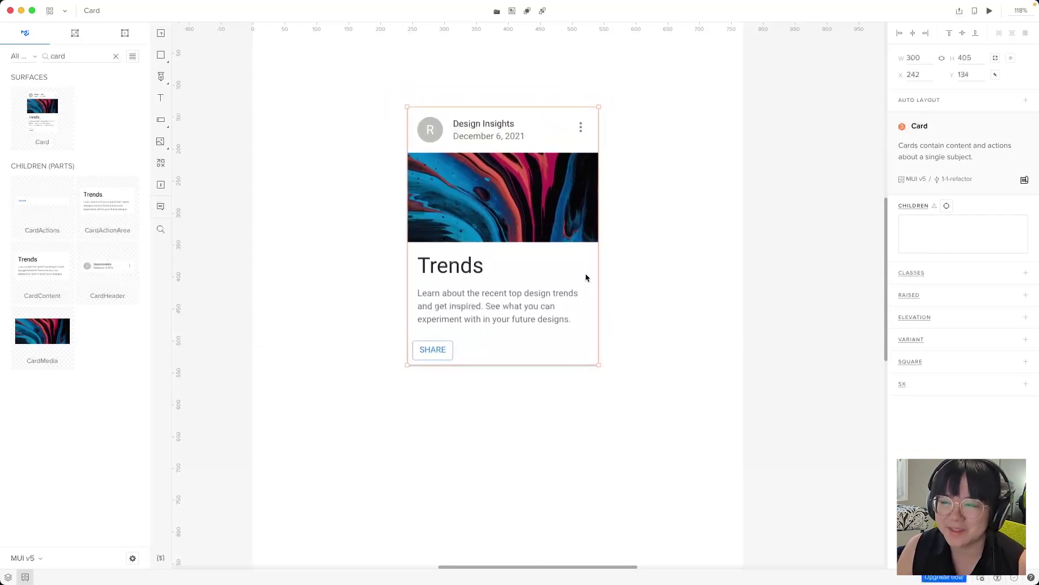
key("Escape")
left_click(566, 268)
key("Escape")
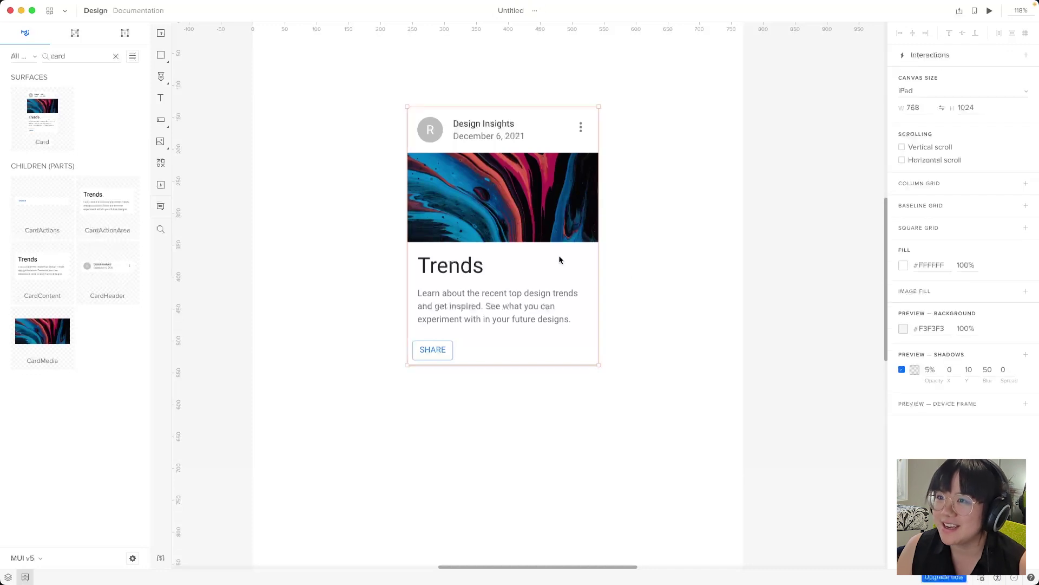
left_click(559, 257)
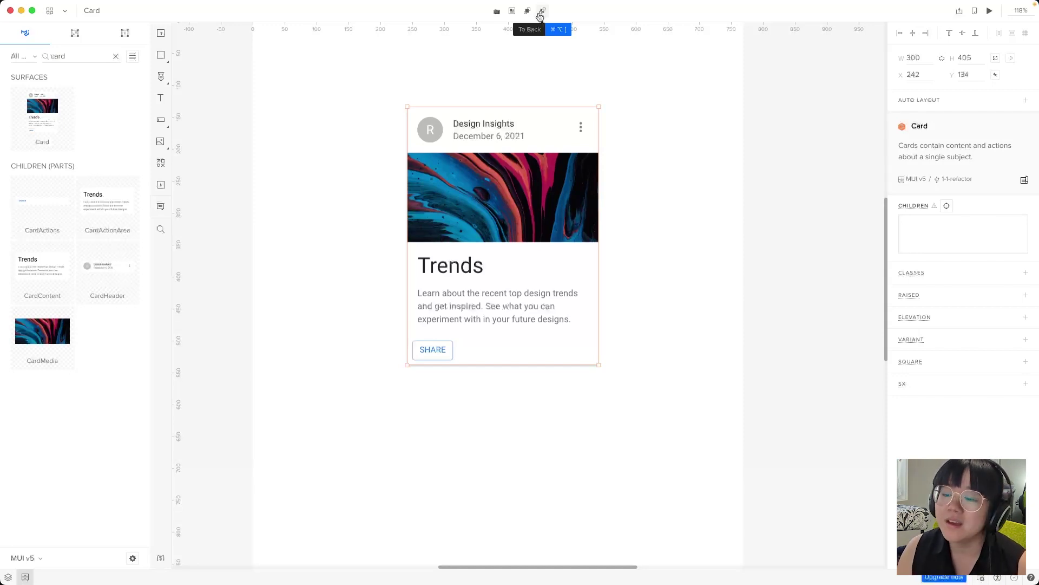
Add a second Trends card, test To Back/To Front, and park it at X -322, Y 128
left_click_drag(48, 124, 278, 220)
left_click_drag(301, 255, 417, 465)
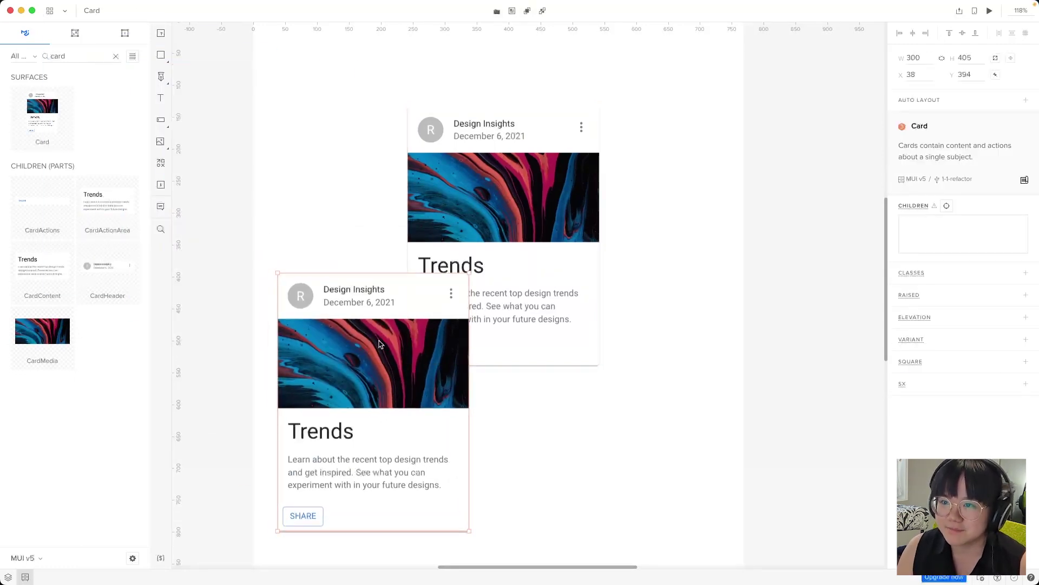
left_click(543, 12)
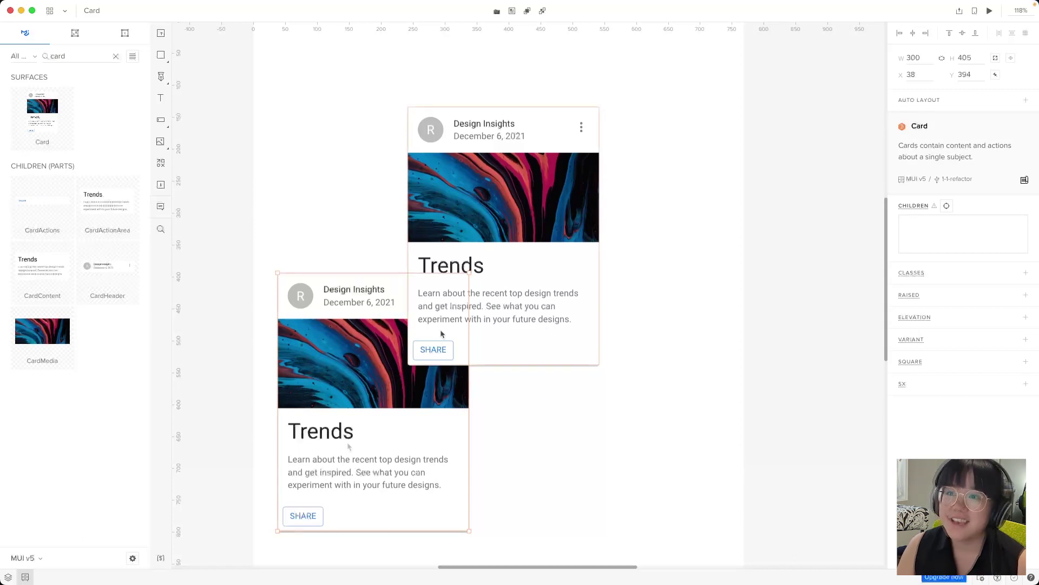
left_click(527, 12)
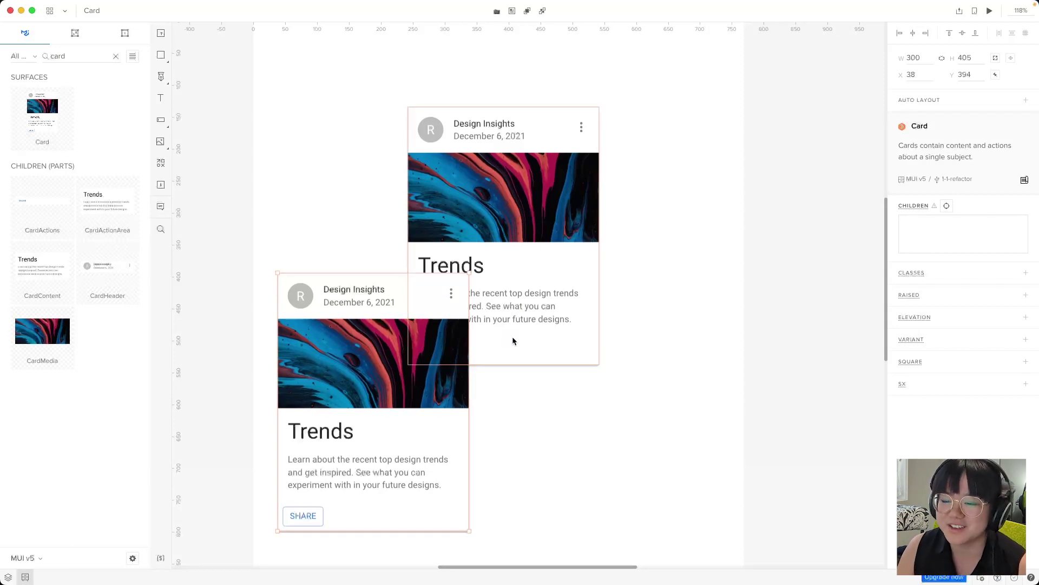
left_click_drag(428, 479, 199, 310)
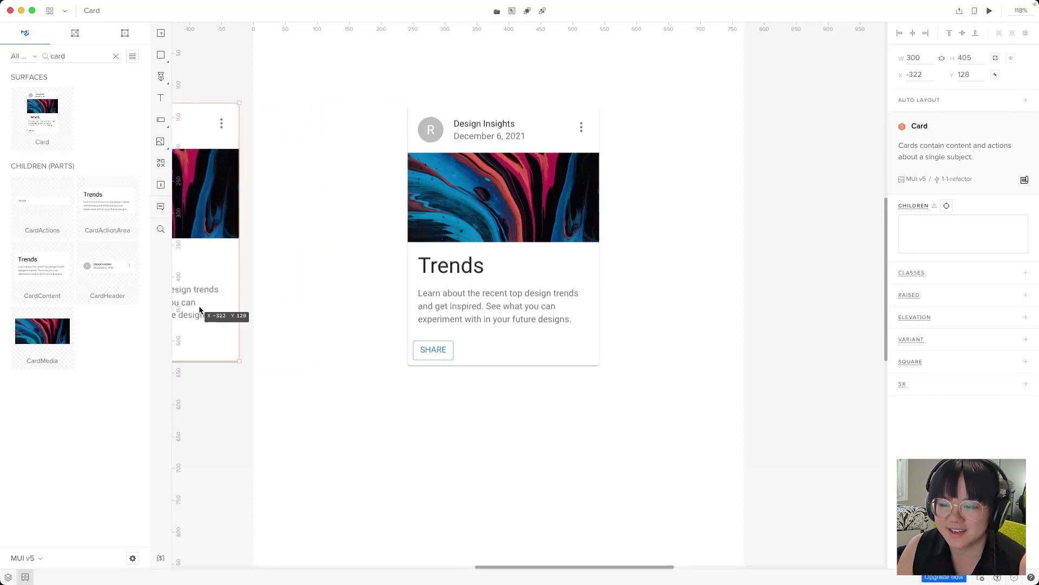
left_click(513, 13)
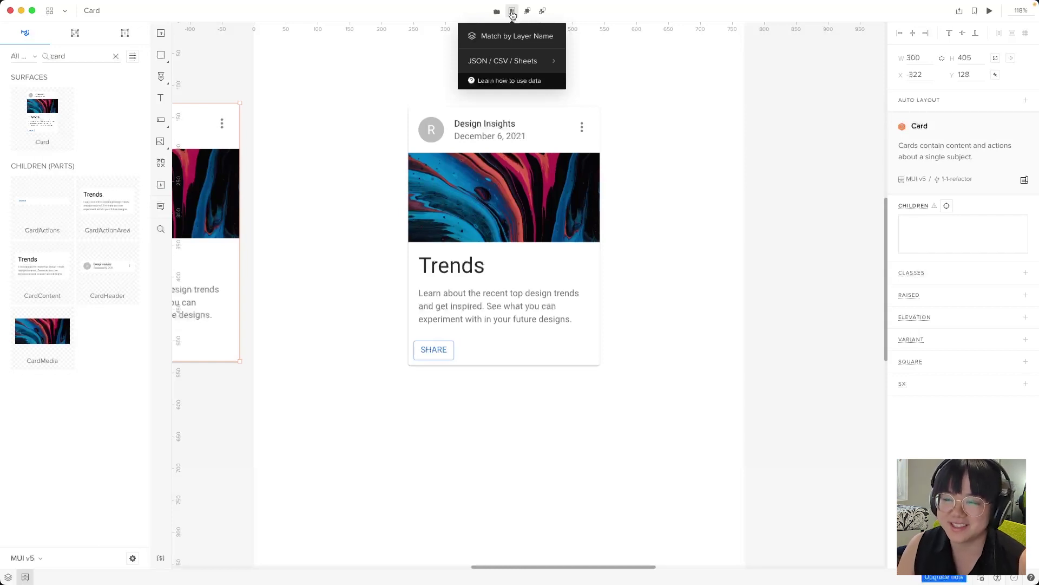
left_click(661, 174)
left_click(550, 185)
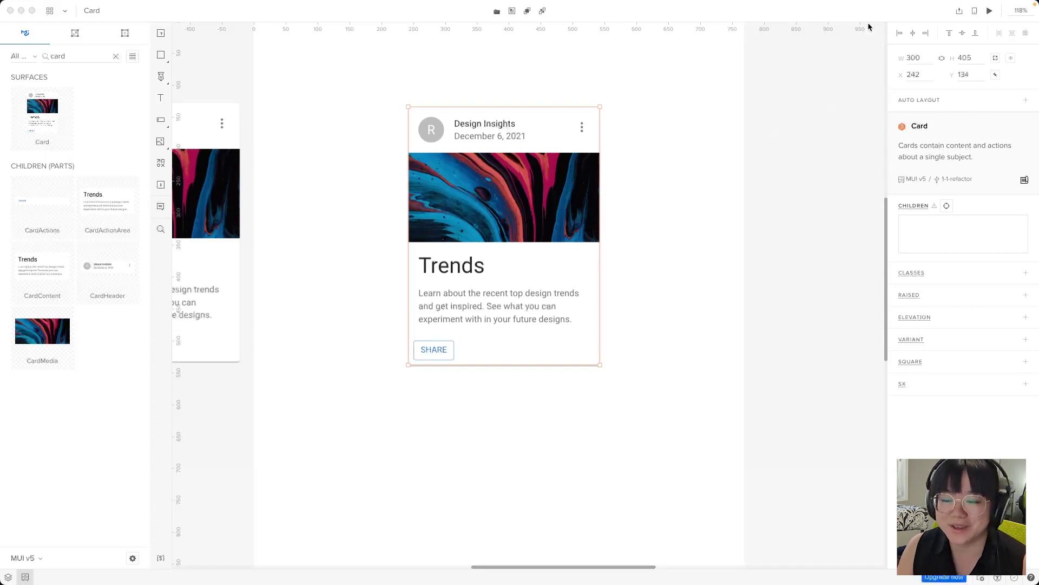
Zoom out to show both cards and move the artboard's Trends card slightly down
left_click_drag(636, 151, 652, 208)
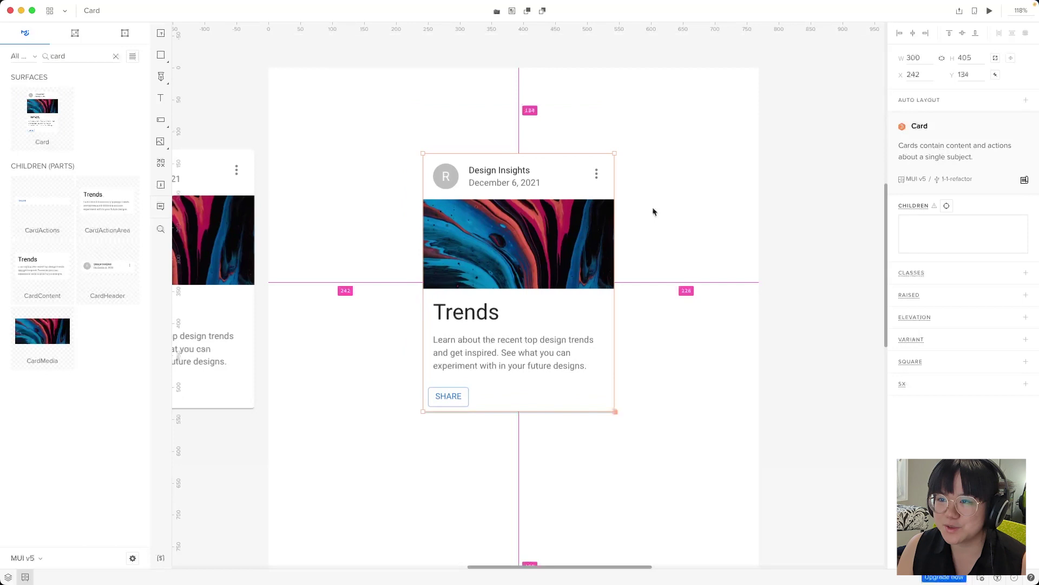
scroll(654, 212, "down", 1)
scroll(653, 211, "down", 3)
left_click_drag(650, 360, 650, 332)
scroll(632, 341, "right", 2)
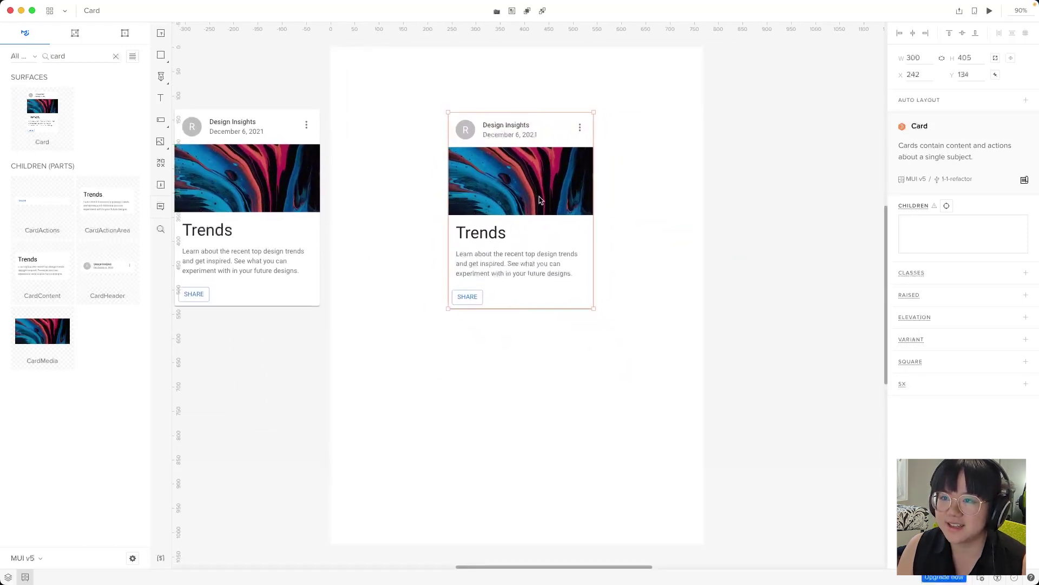
left_click_drag(540, 201, 538, 258)
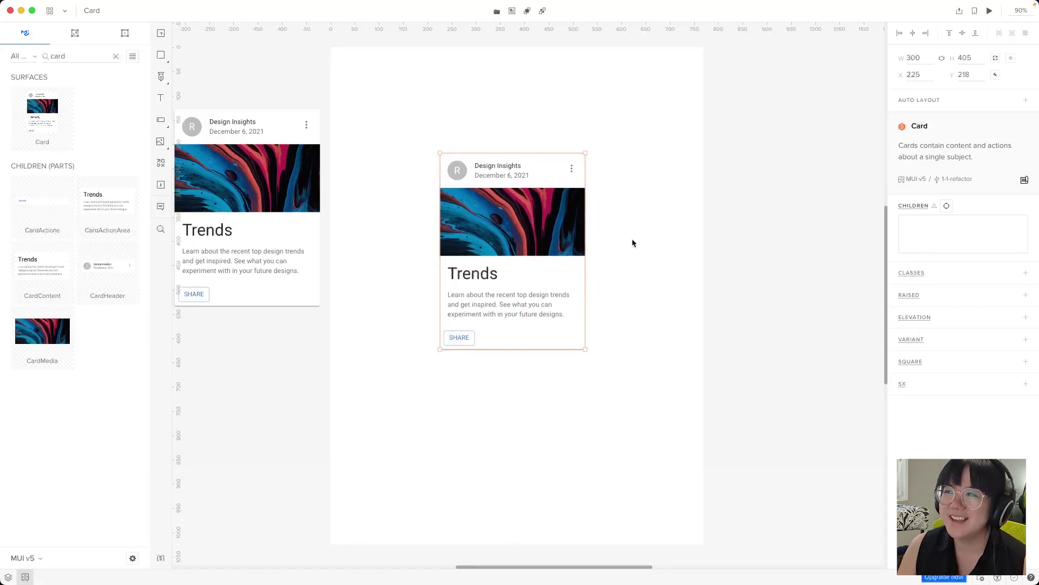
Try left, right, top and bottom alignment, then centre the card at X 234, Y 310
left_click(900, 34)
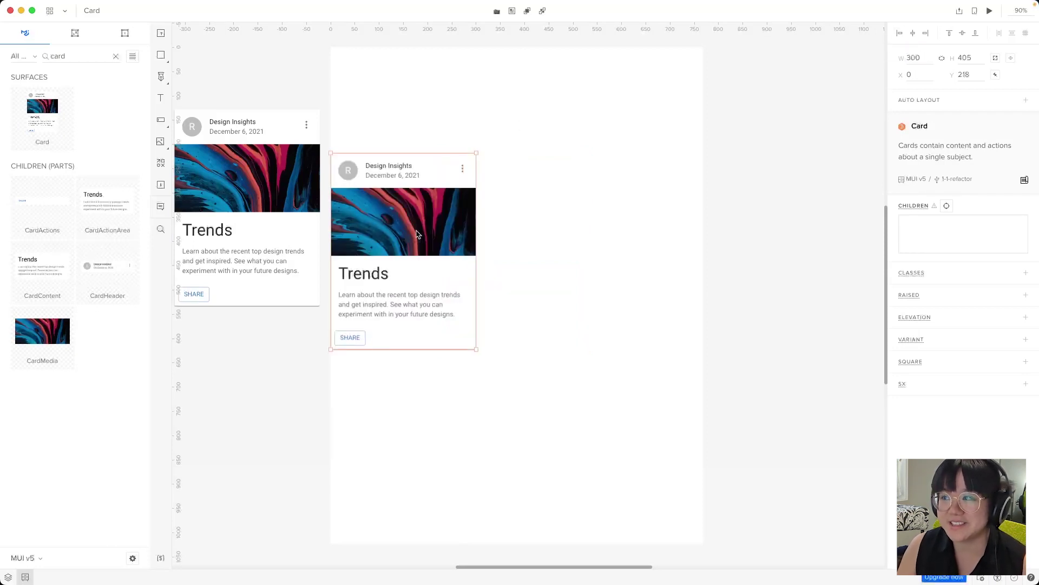
left_click(928, 33)
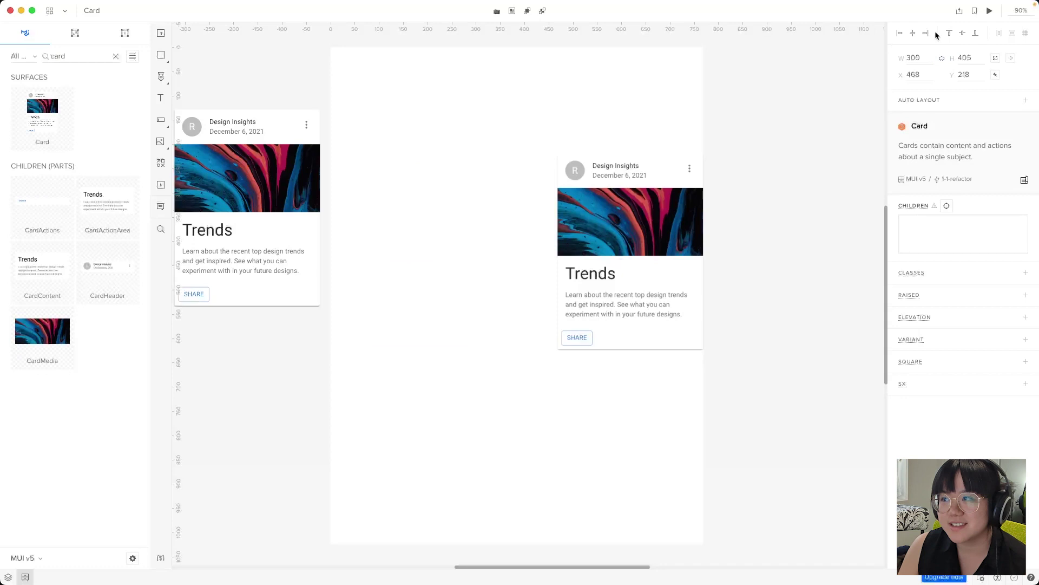
left_click(949, 33)
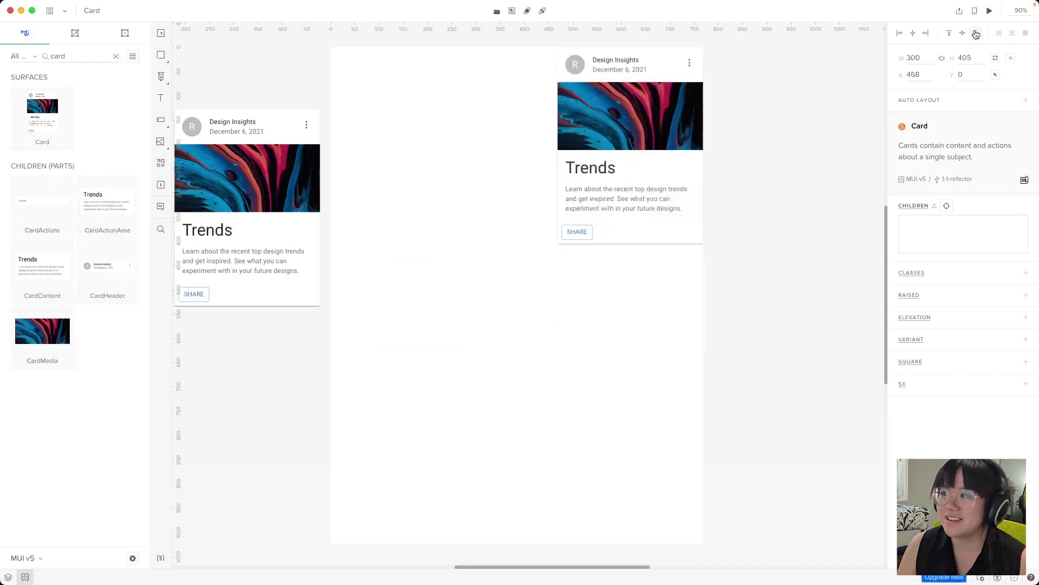
left_click(976, 33)
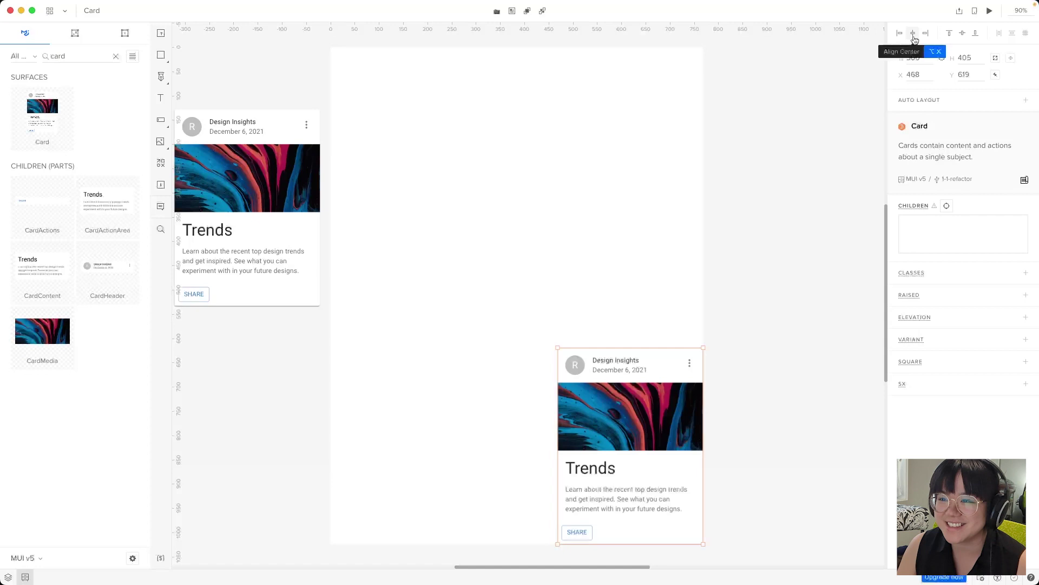
left_click(914, 33)
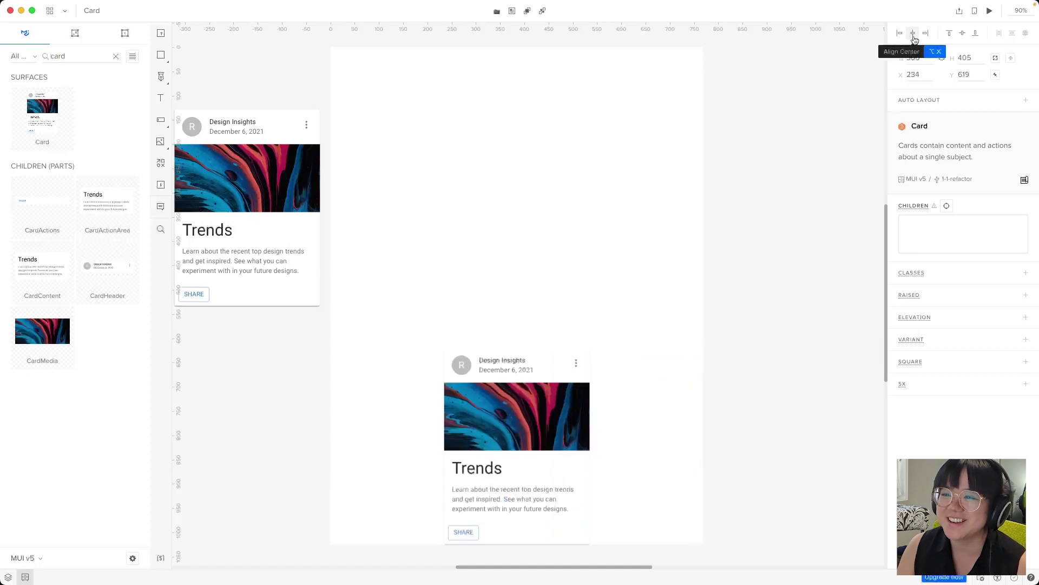
left_click(963, 34)
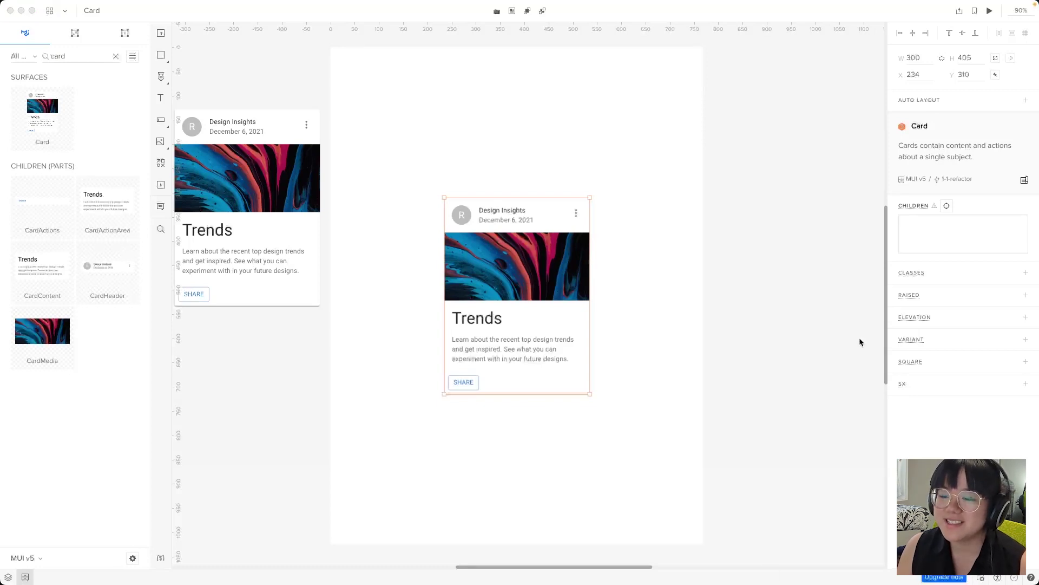
Add a third Trends card right of the artboard and bring the outer cards into a row
left_click(287, 236)
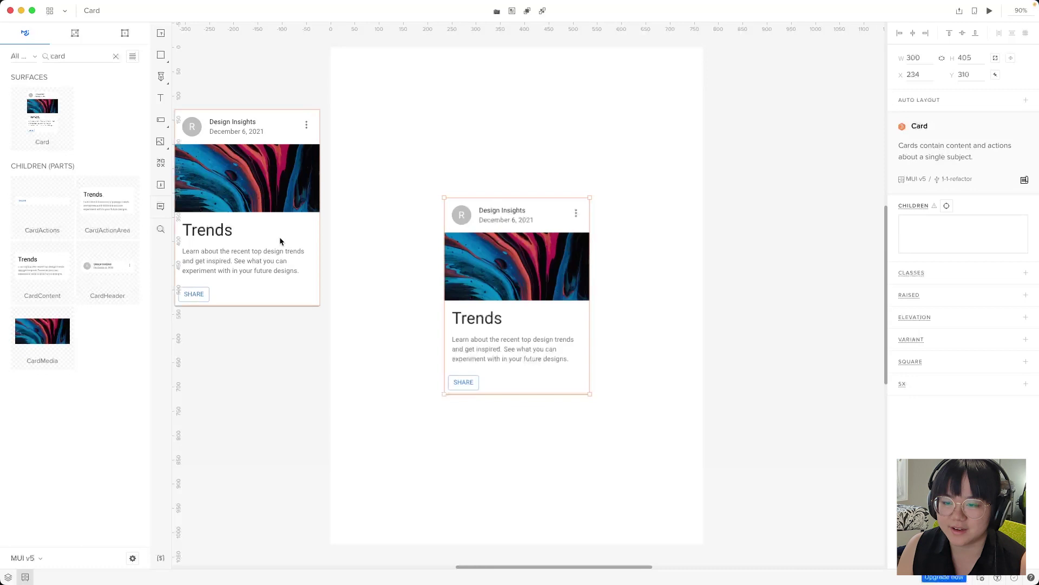
left_click_drag(48, 126, 719, 341)
left_click_drag(253, 291, 322, 366)
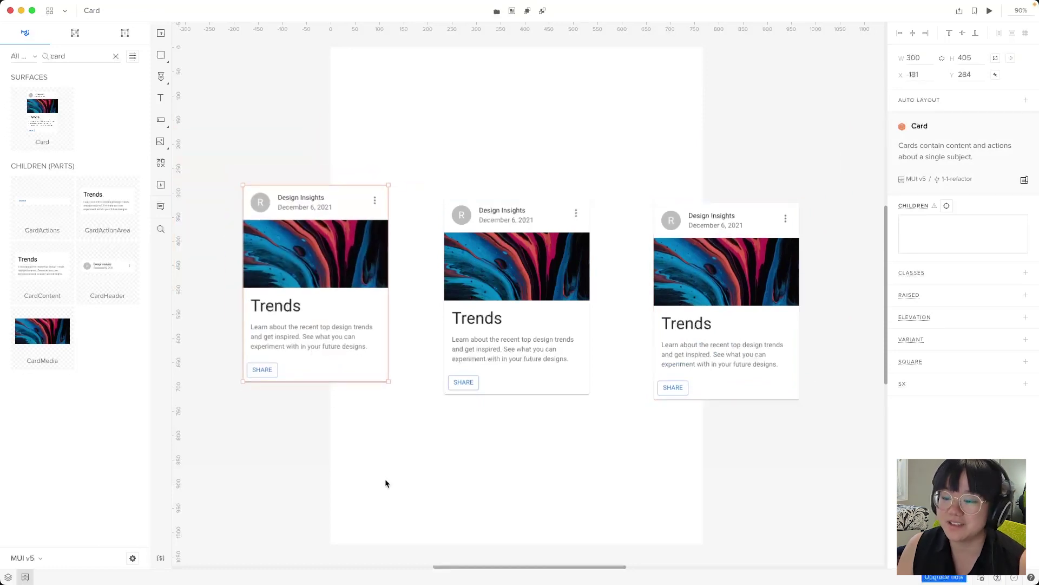
Area-select the cards, clear that selection, then select the first and second Trends cards
left_click(393, 137)
left_click_drag(357, 125, 623, 209)
left_click_drag(320, 114, 733, 331)
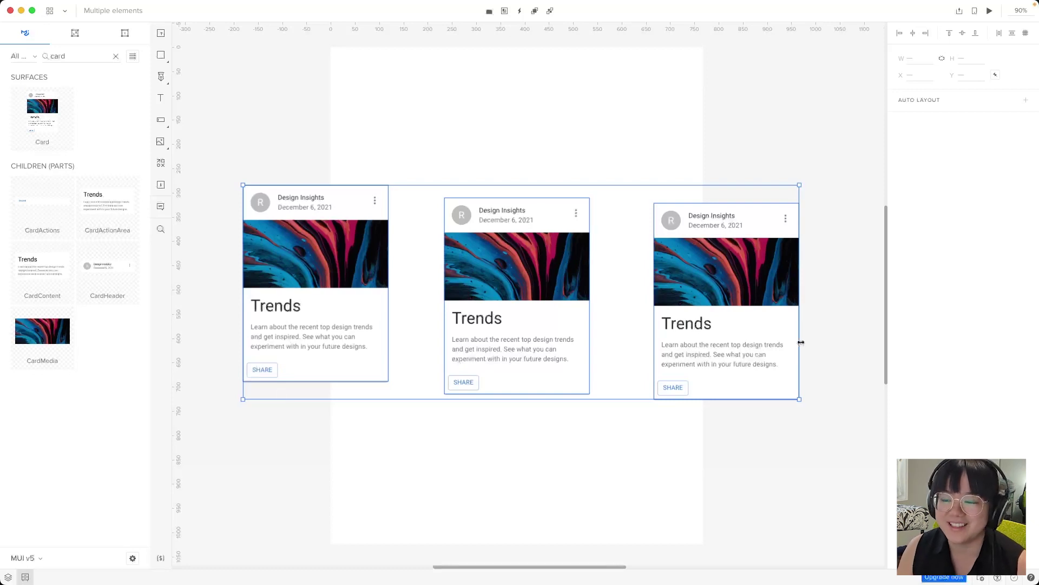
left_click(421, 146)
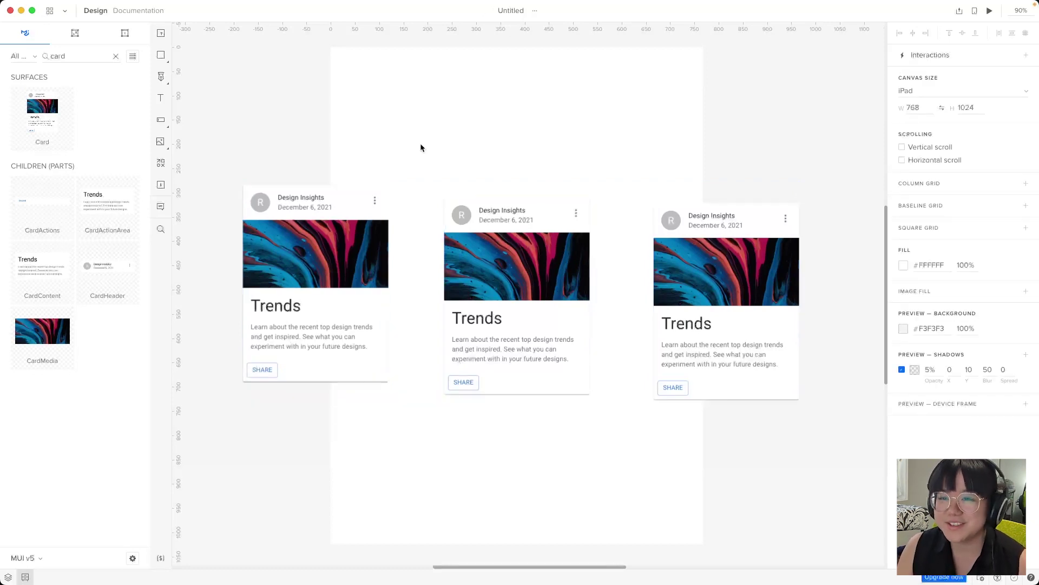
left_click(333, 276)
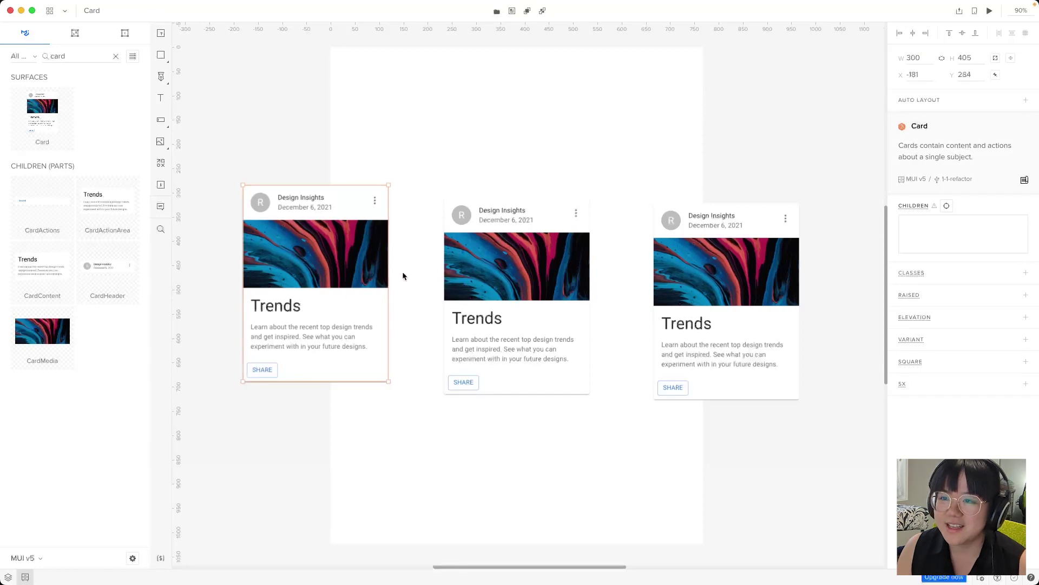
left_click(514, 279, "shift")
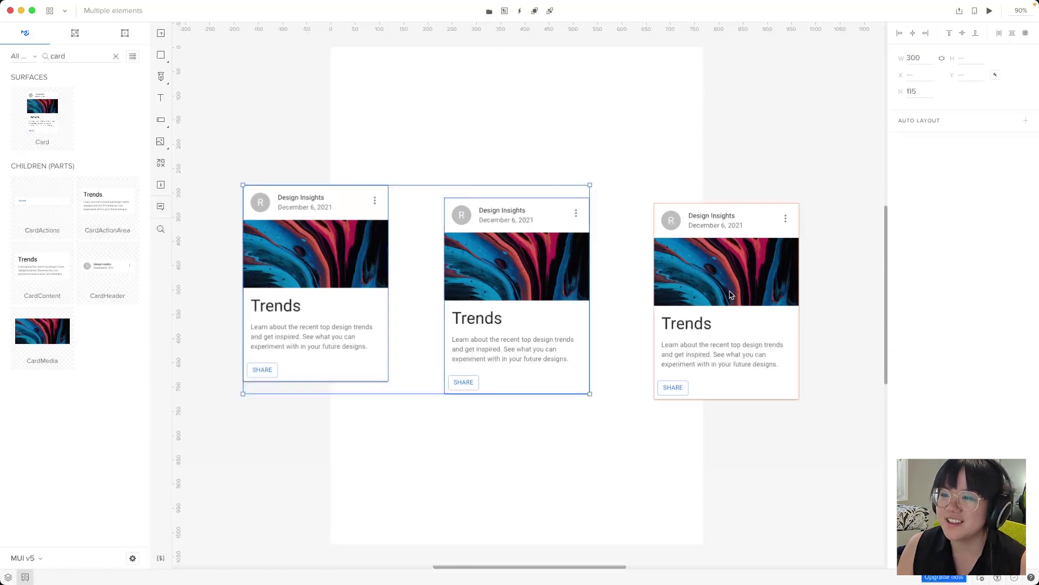
Select all three cards, try the align buttons, then undo the stacking with Cmd+Z
left_click(731, 294, "shift")
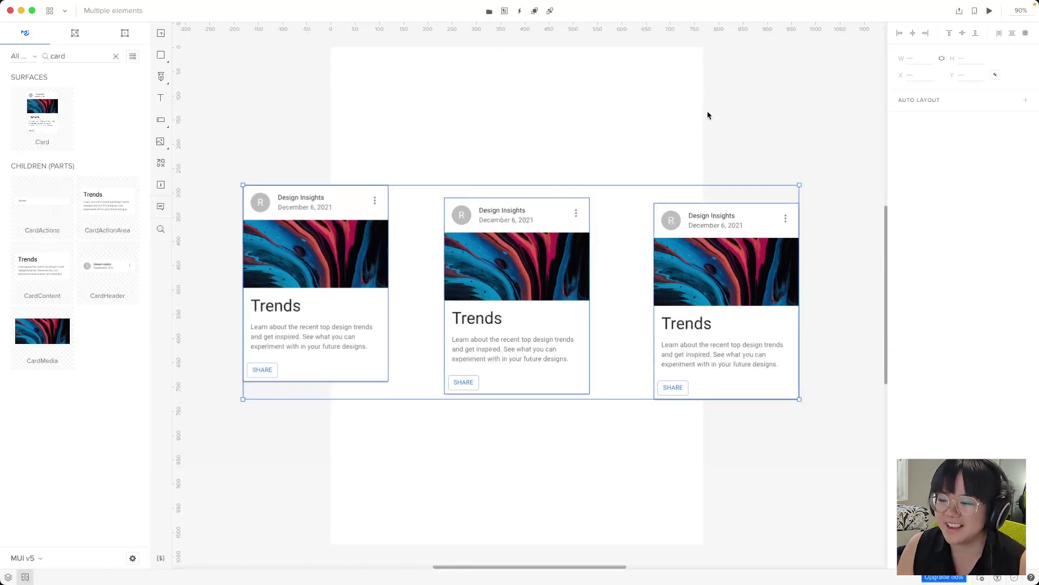
left_click(900, 35)
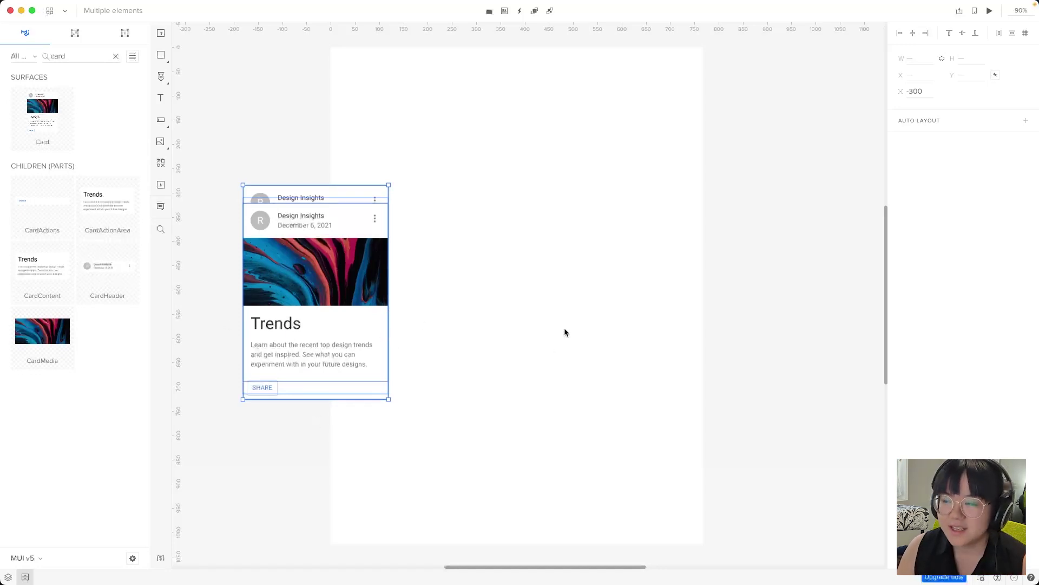
left_click(926, 34)
left_click(915, 36)
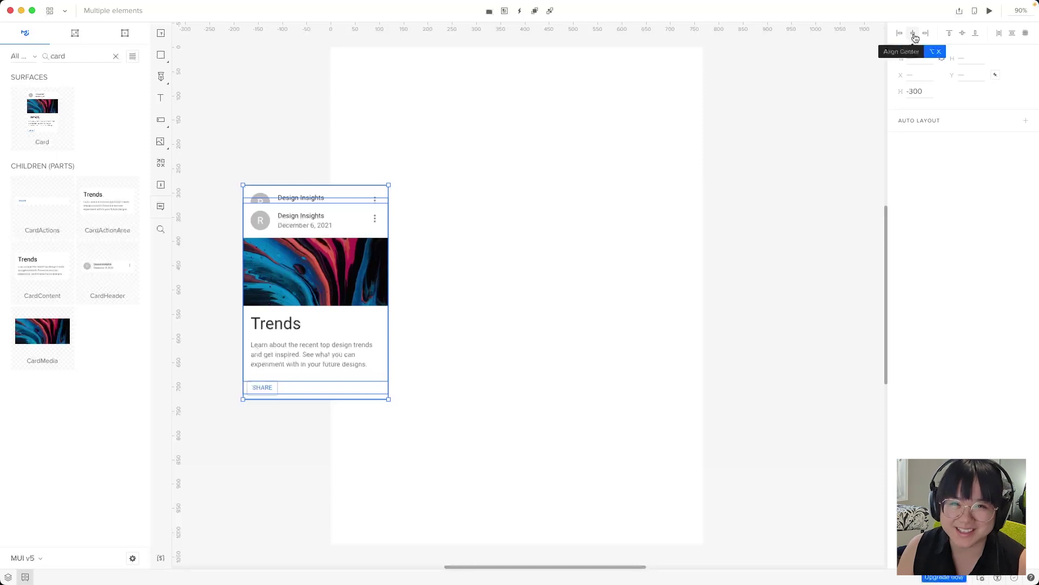
left_click(564, 348)
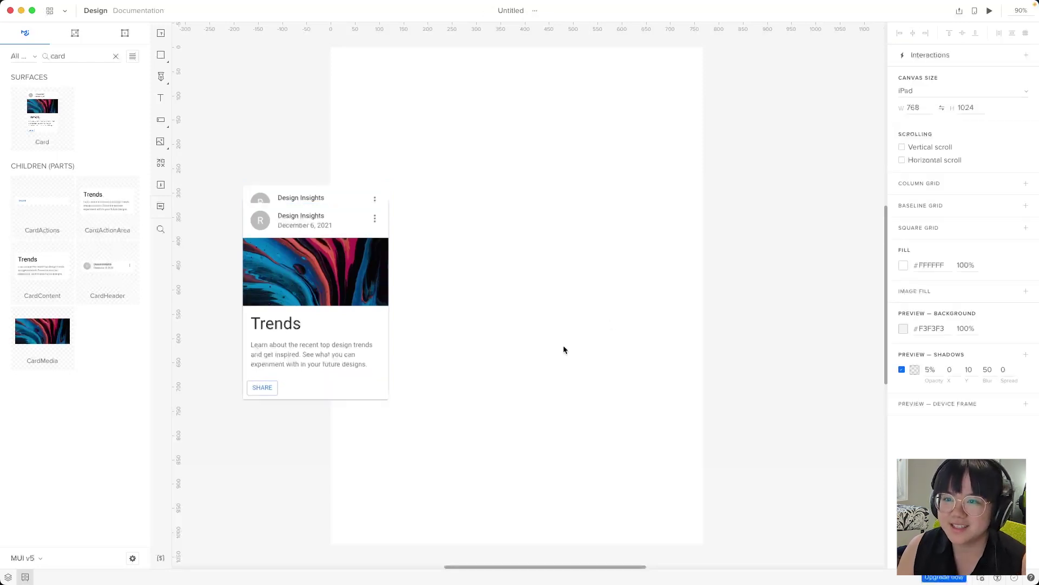
key("super+z")
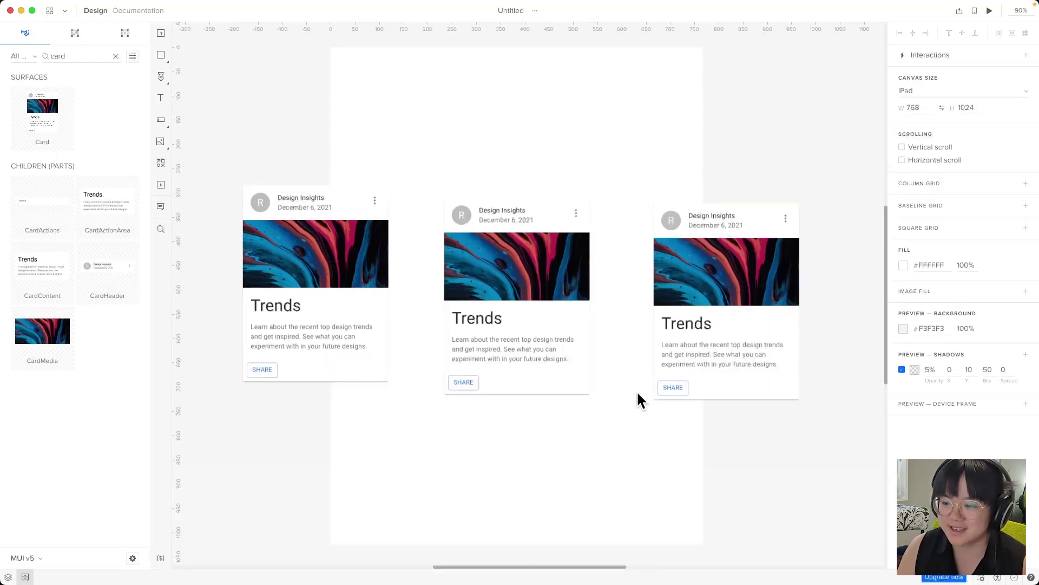
Reposition the middle, right and left Trends cards at staggered heights across the canvas
left_click_drag(569, 329, 568, 373)
left_click_drag(773, 310, 773, 197)
left_click_drag(353, 281, 357, 241)
left_click_drag(546, 362, 552, 363)
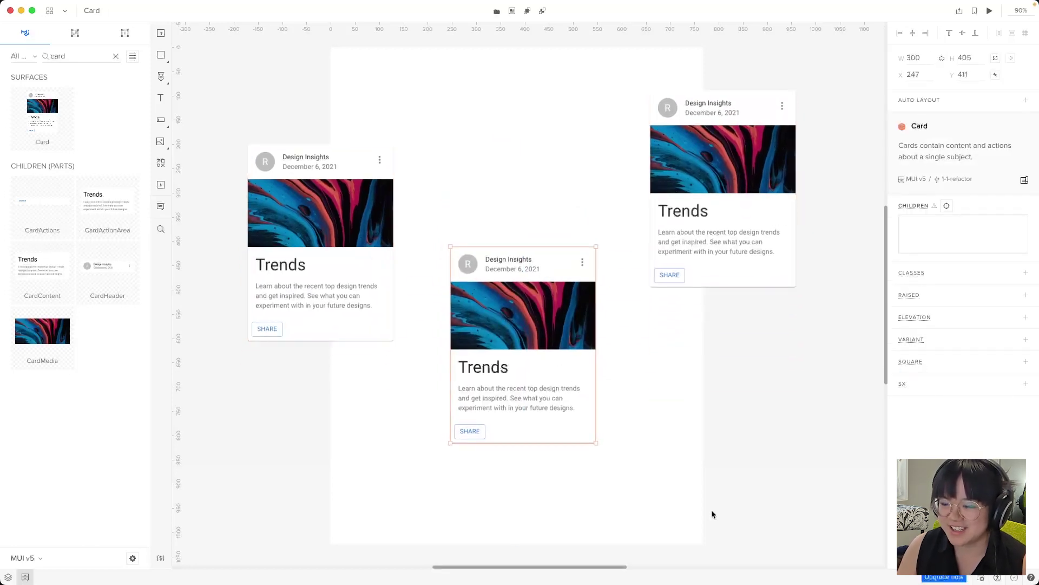
left_click(718, 463)
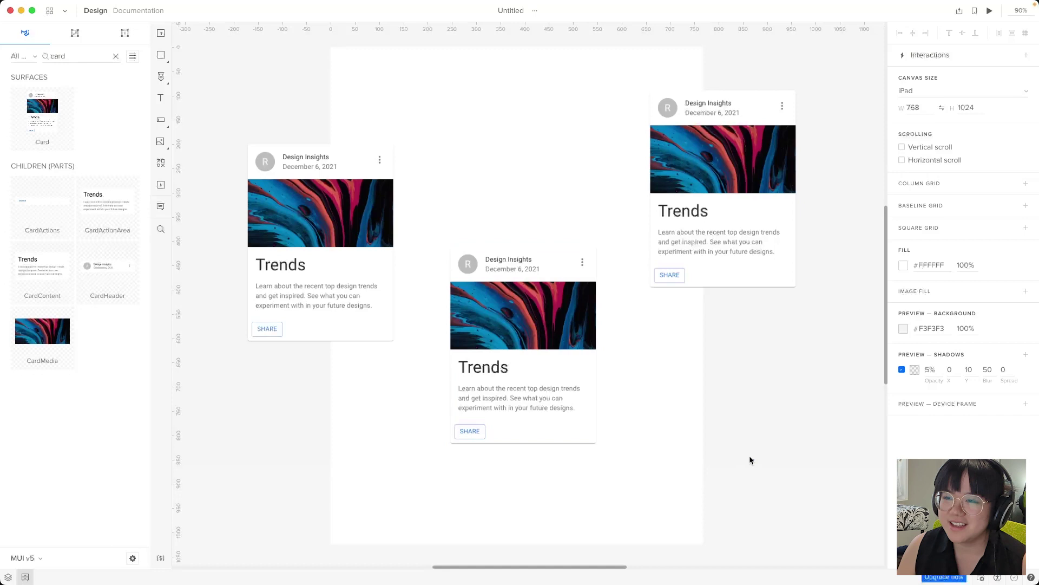
Marquee-select all three cards and align their top edges into an even row
left_click_drag(754, 461, 707, 427)
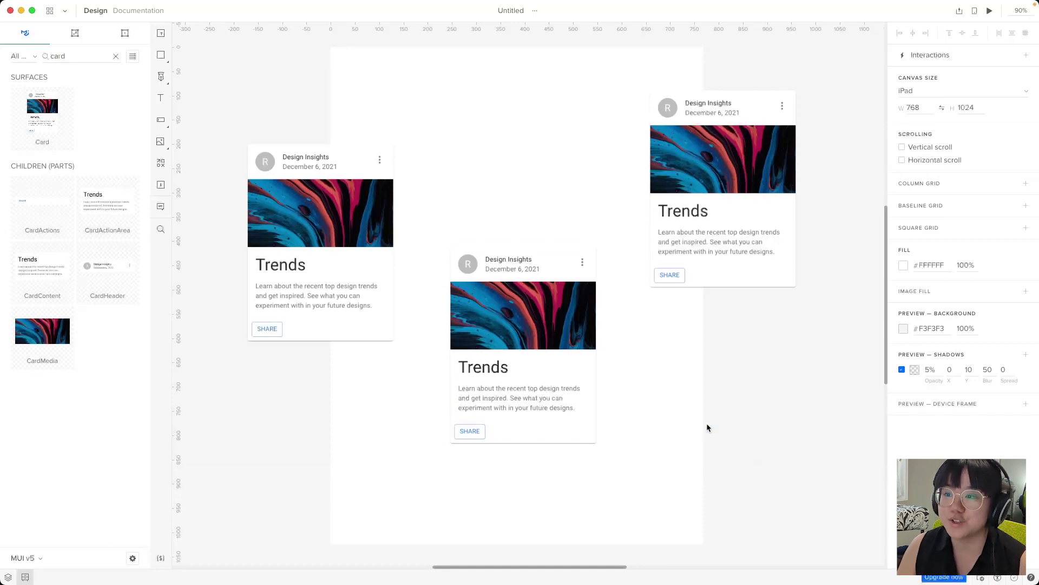
left_click_drag(739, 466, 265, 186)
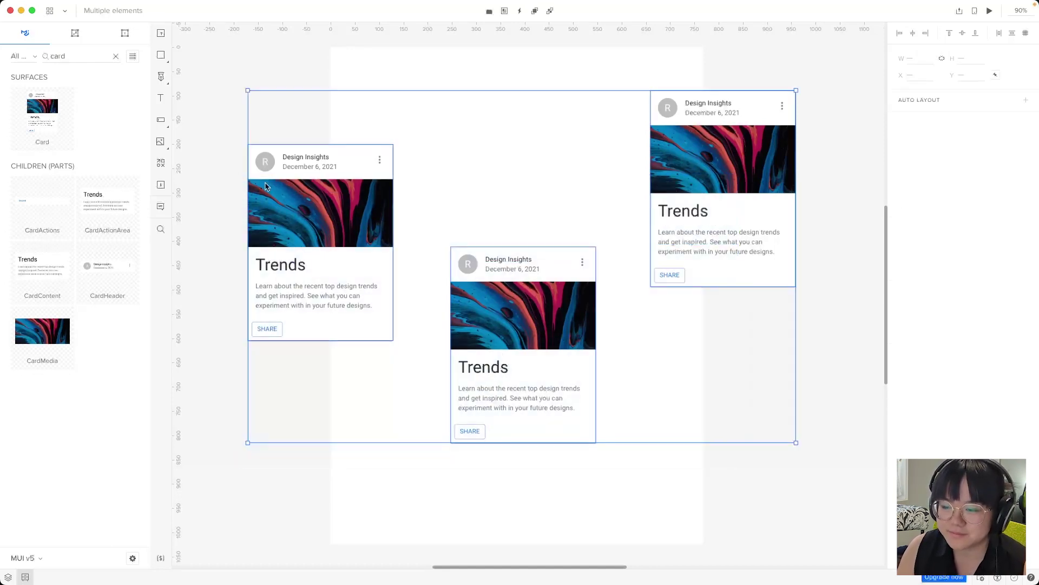
left_click(951, 34)
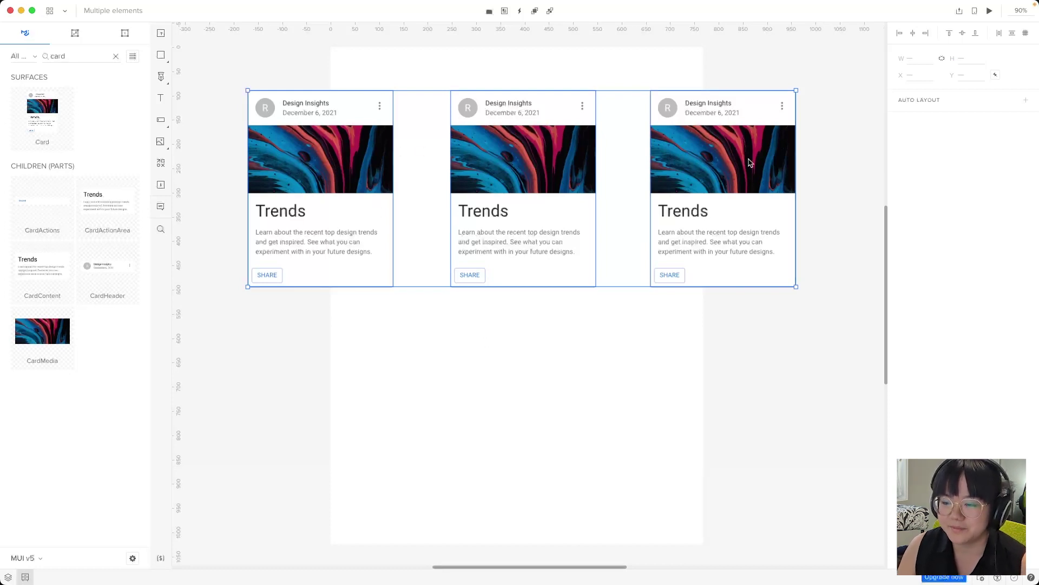
left_click(674, 441)
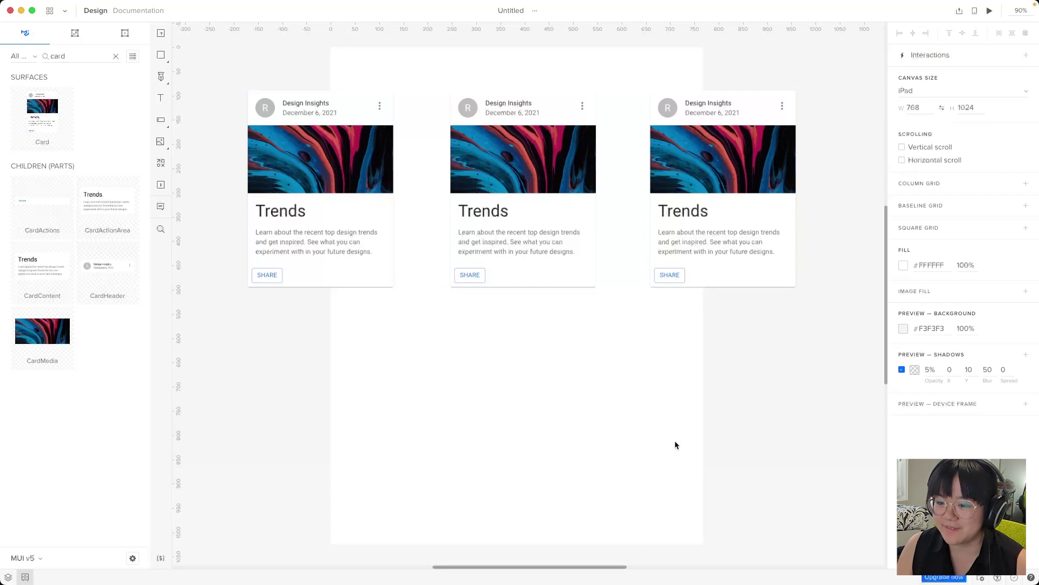
Undo the top alignment and stagger the cards, shifting the middle and right ones
key("ctrl+z")
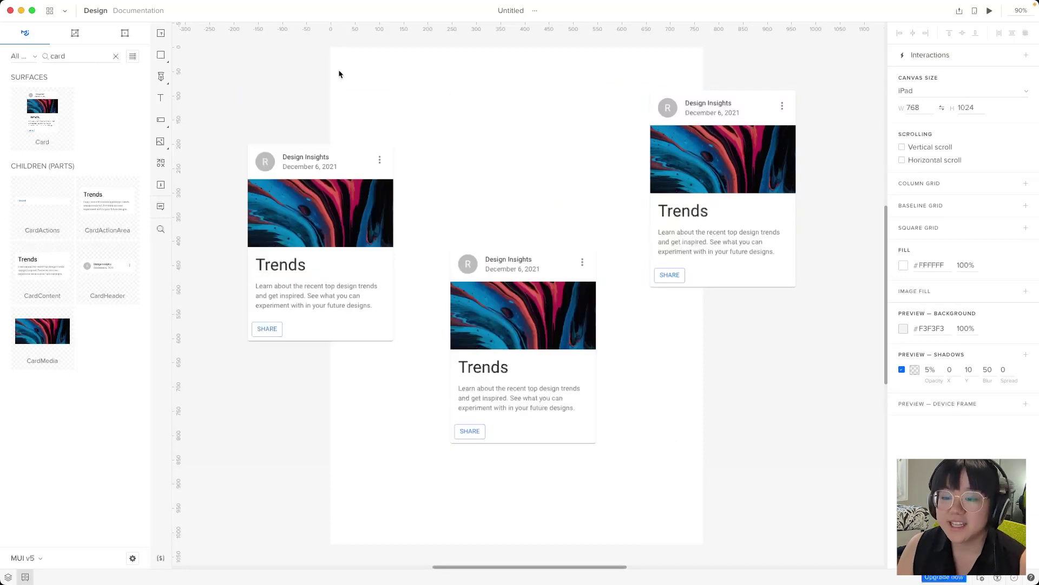
left_click_drag(339, 74, 791, 461)
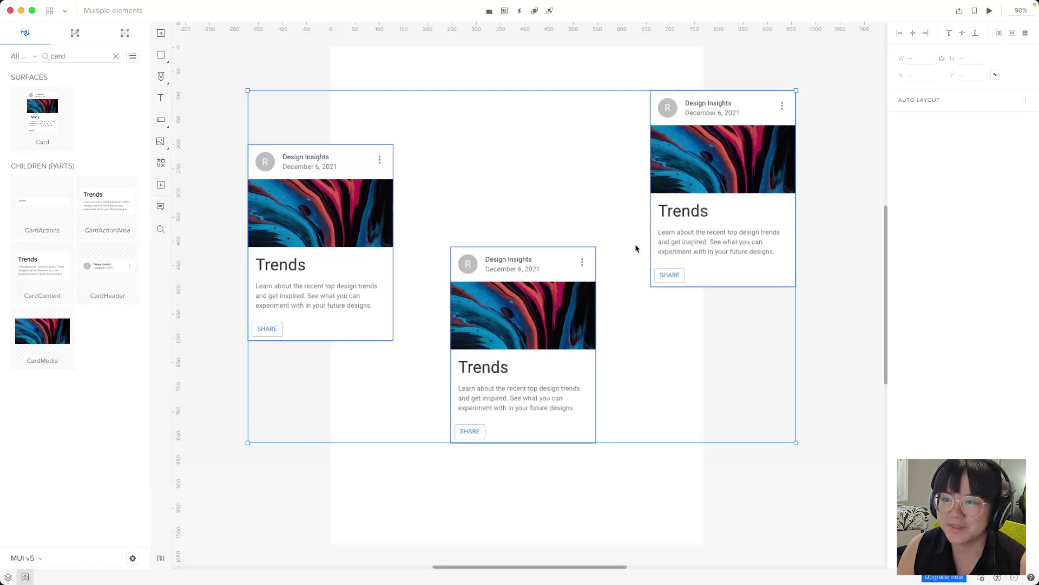
left_click(506, 165)
left_click(543, 359)
left_click_drag(543, 359, 500, 407)
left_click_drag(674, 232, 739, 242)
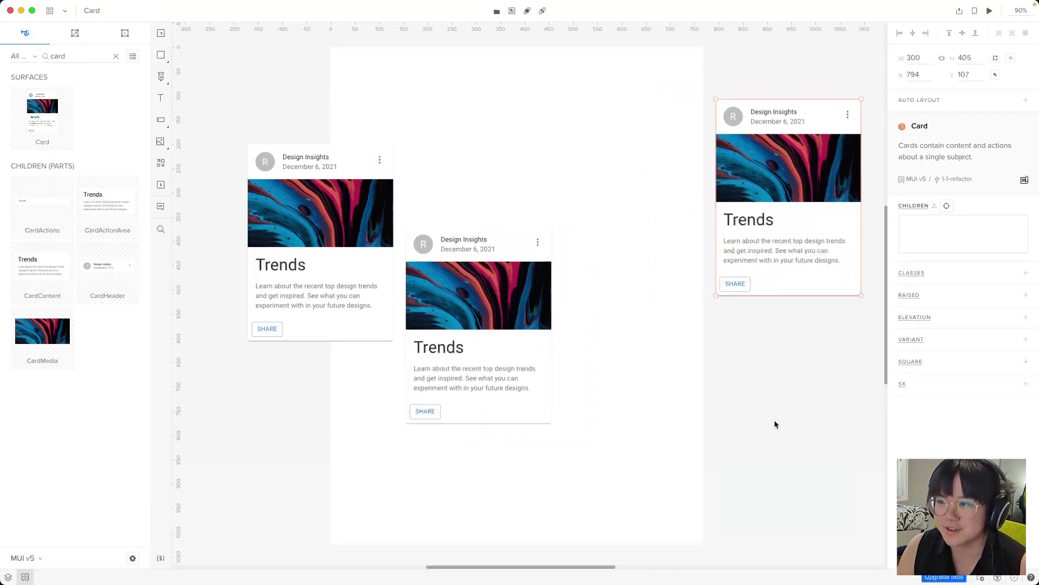
Distribute the three cards horizontally and narrow the spacing to 115
left_click_drag(800, 463, 291, 234)
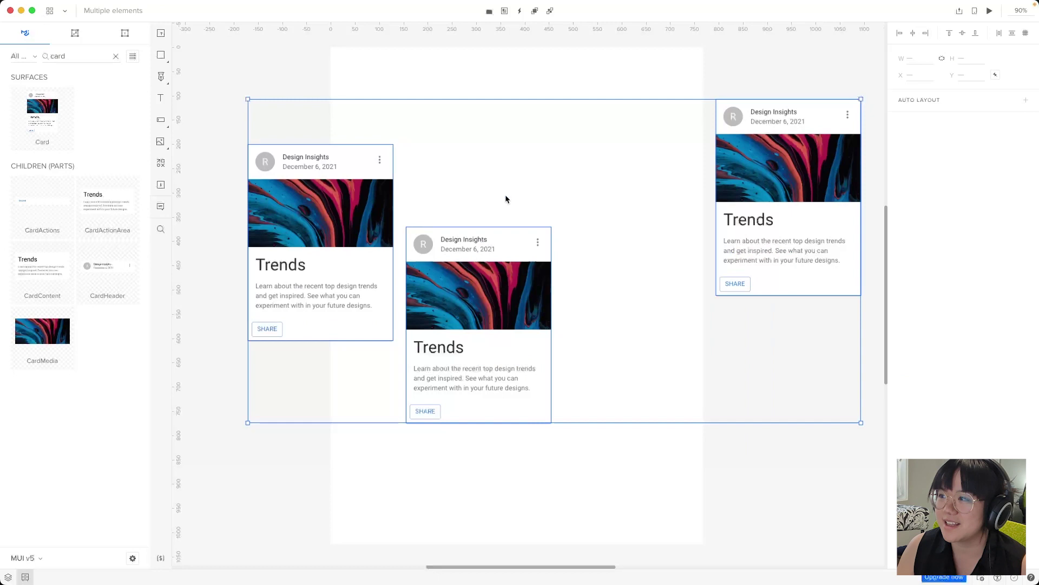
left_click(998, 34)
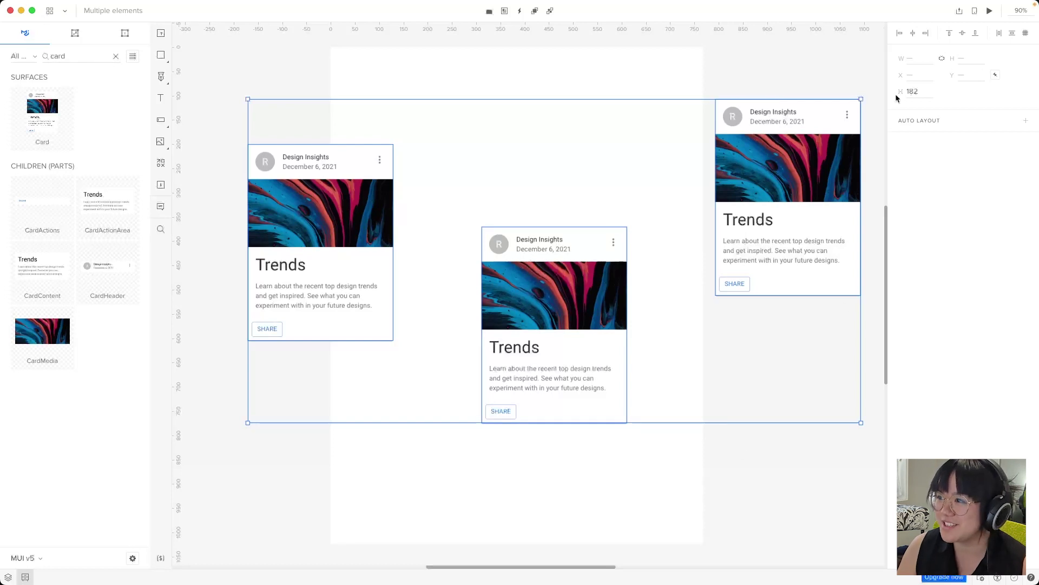
left_click_drag(899, 96, 693, 85)
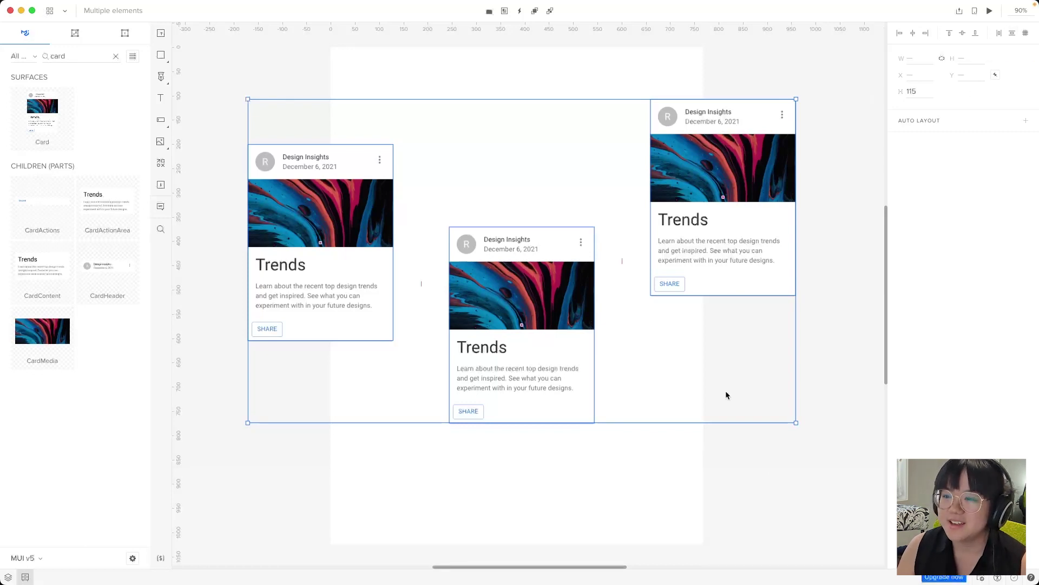
Rearrange the three cards into a top-to-bottom diagonal stagger
left_click(716, 431)
left_click(332, 242)
left_click_drag(331, 242, 351, 75)
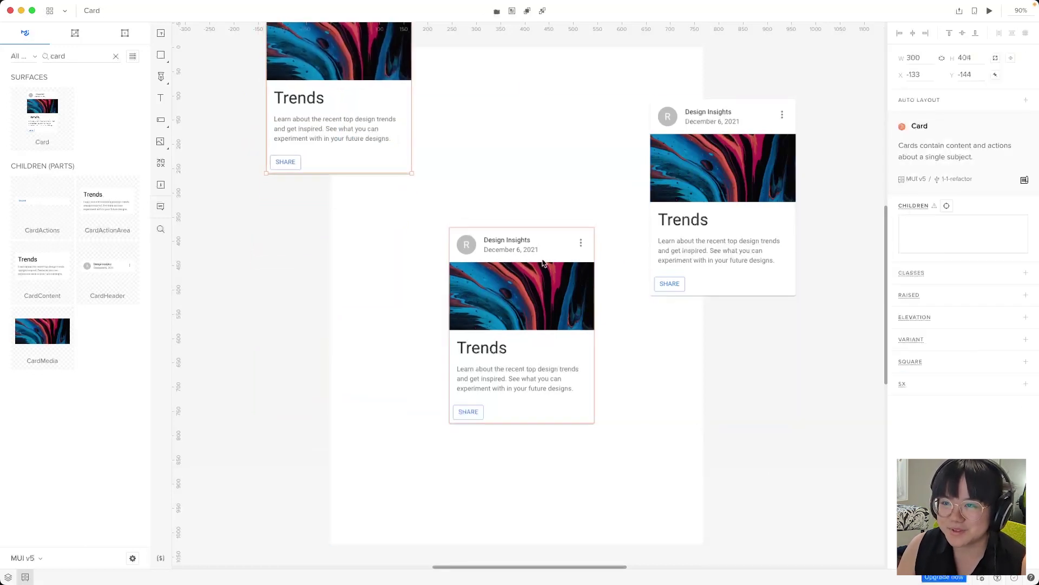
left_click_drag(556, 330, 530, 295)
left_click_drag(699, 207, 691, 565)
scroll(693, 400, "down", 5)
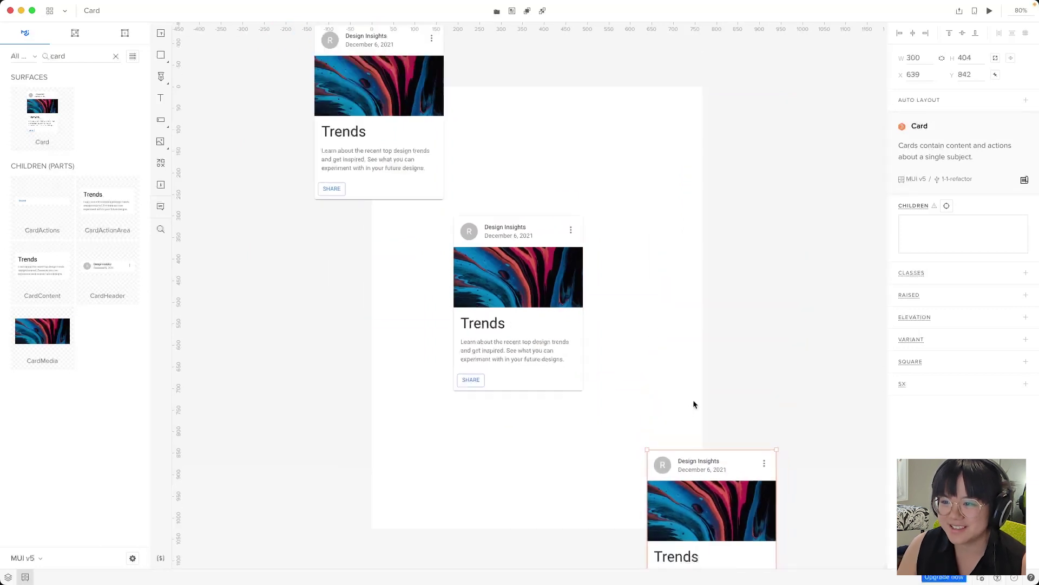
left_click(735, 330)
left_click_drag(529, 309, 537, 281)
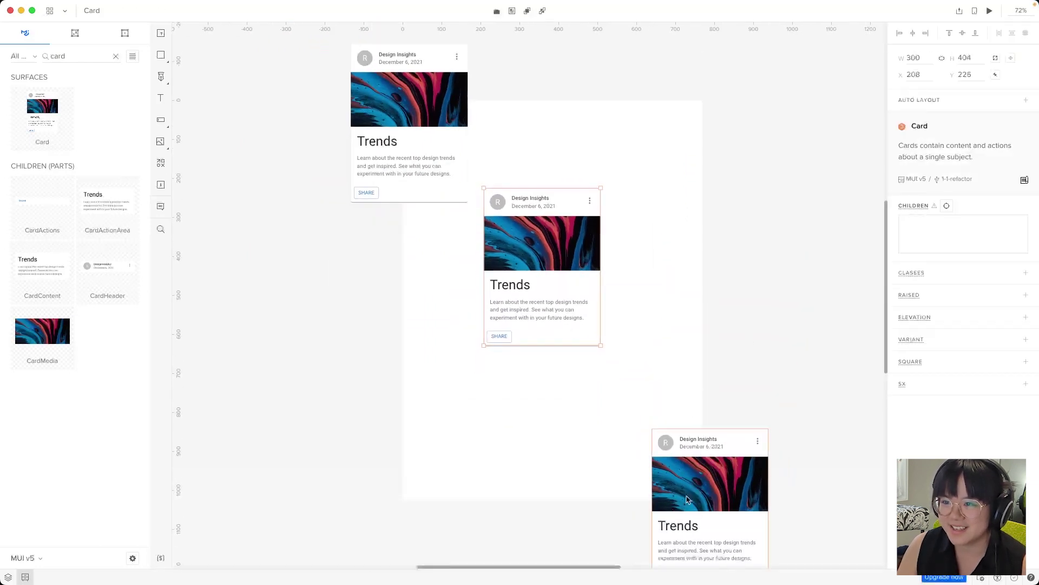
left_click_drag(713, 538, 691, 519)
left_click(750, 290)
Distribute the three cards vertically and align them on one centre line
left_click_drag(761, 525, 453, 170)
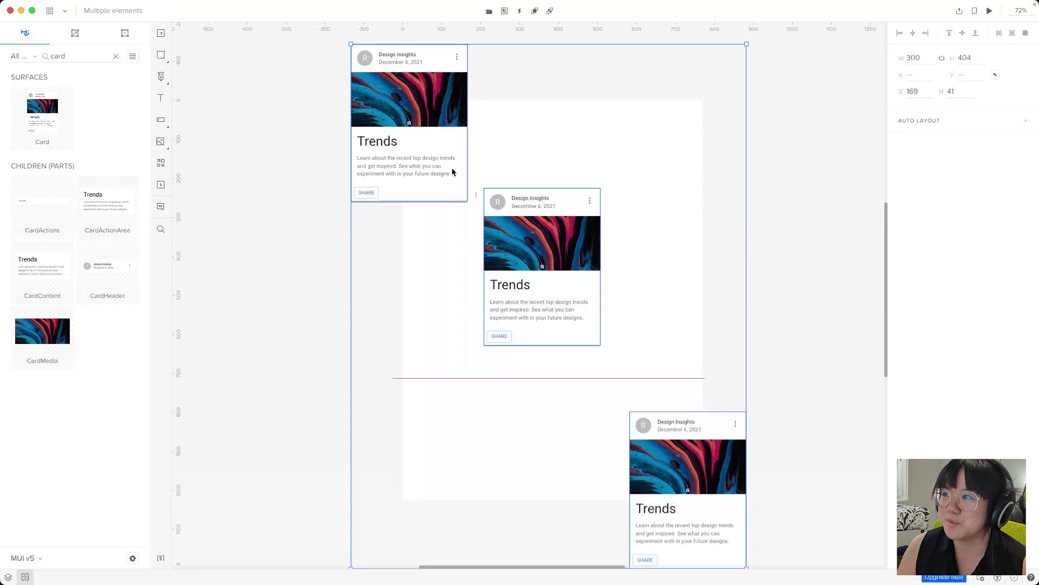
left_click(1013, 38)
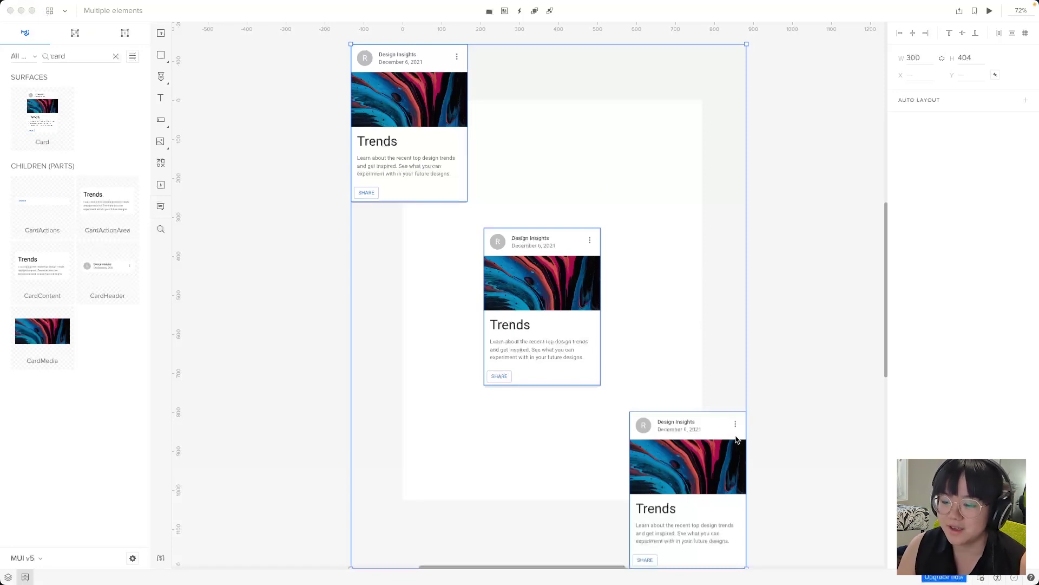
left_click(912, 36)
left_click(913, 34)
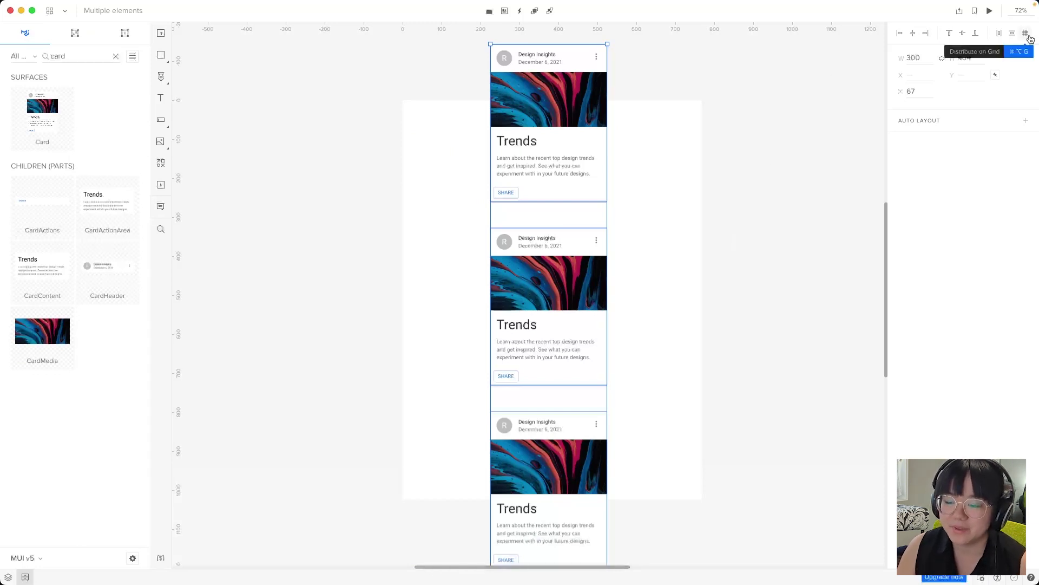
Apply Distribute on Grid to the stacked cards and shrink their gap to 9
left_click(1028, 36)
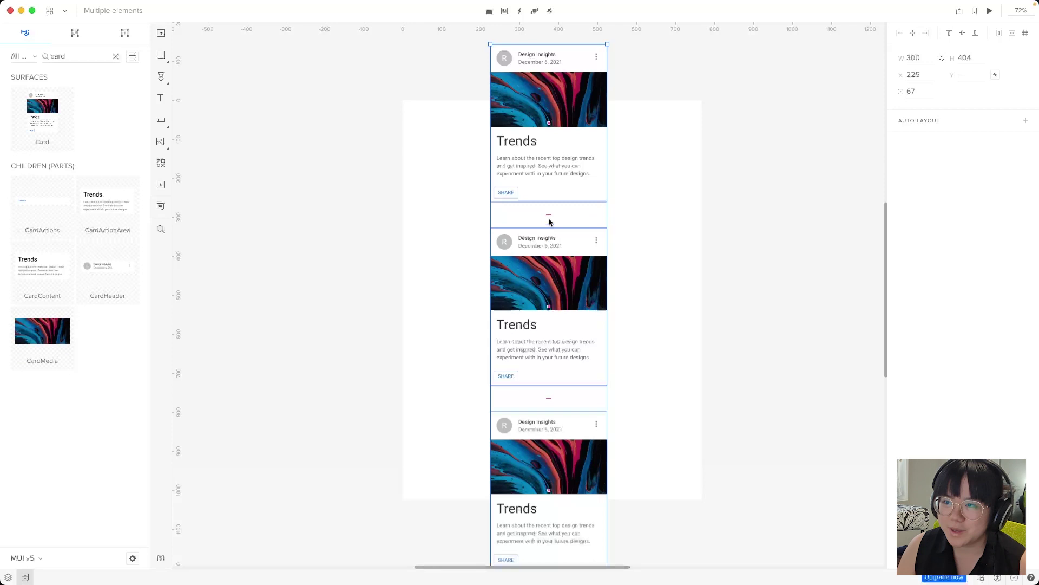
left_click_drag(550, 212, 562, 194)
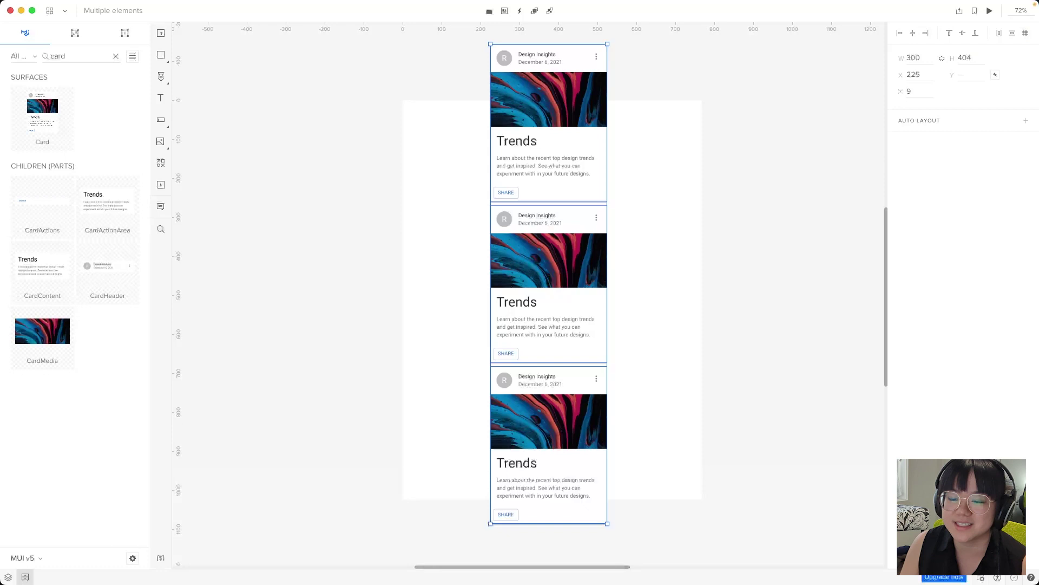
left_click(666, 311)
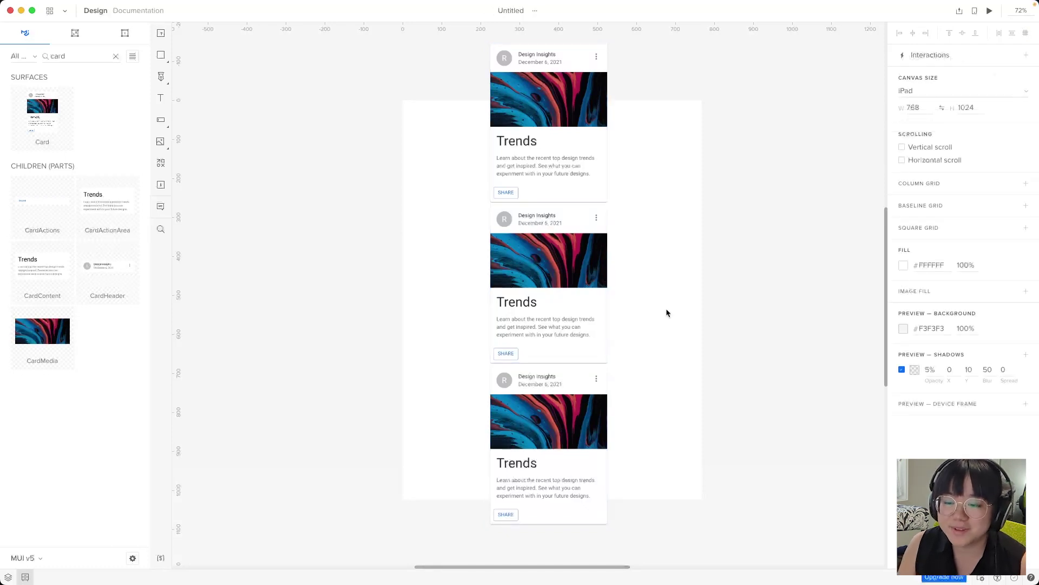
Shift the middle card right, then grid-distribute all three with gaps widened to 42
left_click_drag(560, 294, 608, 317)
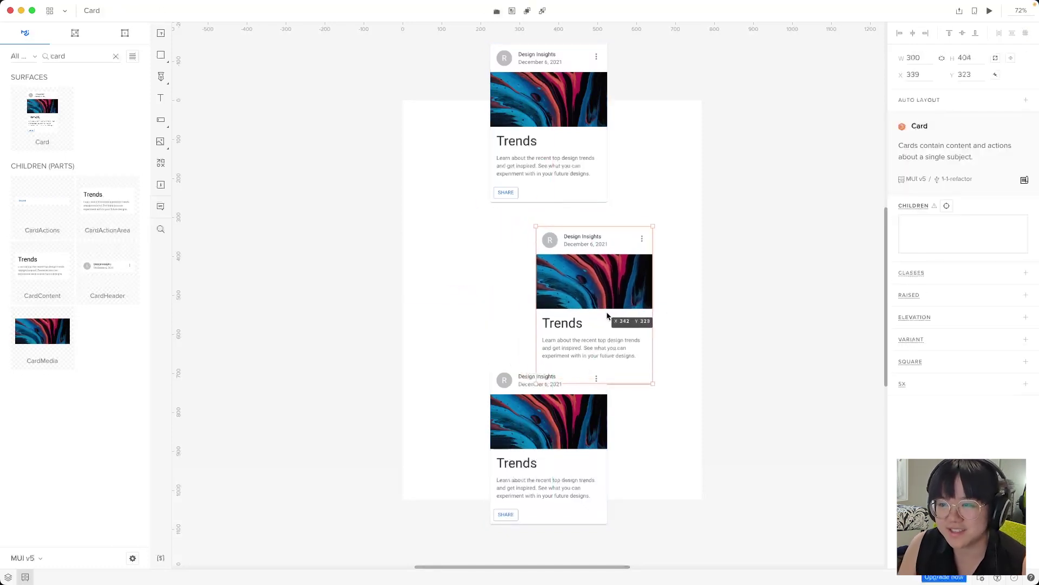
left_click_drag(709, 494, 491, 45)
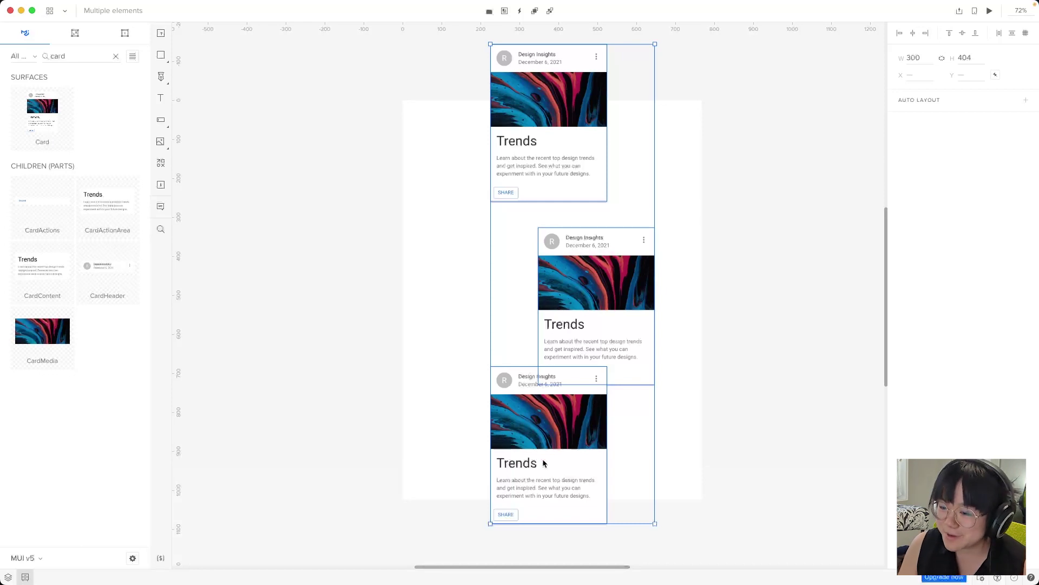
left_click(1026, 33)
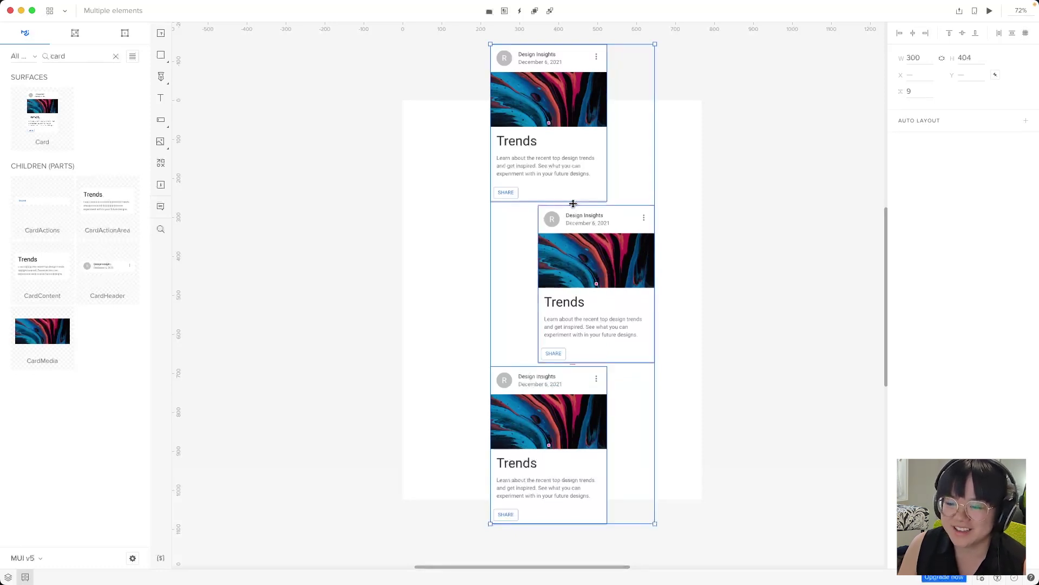
left_click_drag(573, 203, 617, 225)
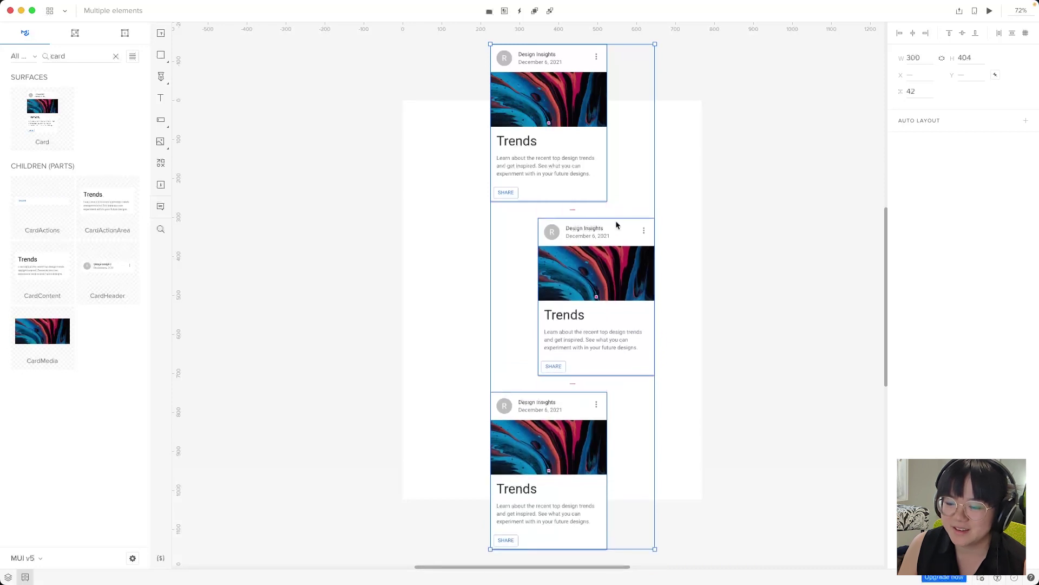
Delete the top and bottom cards and narrow the remaining card to 302 wide
left_click(775, 369)
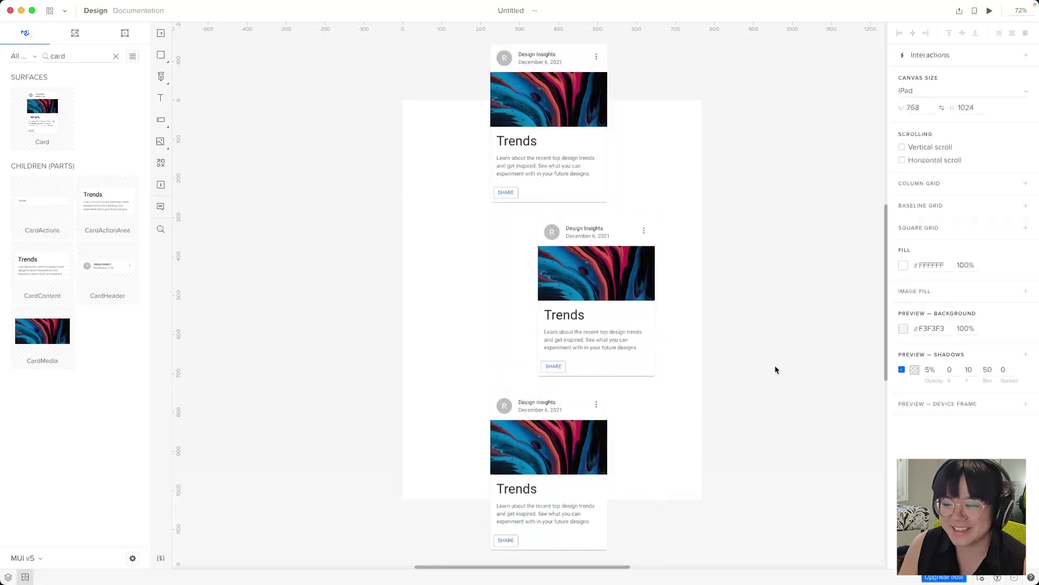
left_click(586, 159)
key("Delete")
left_click(588, 482)
key("Delete")
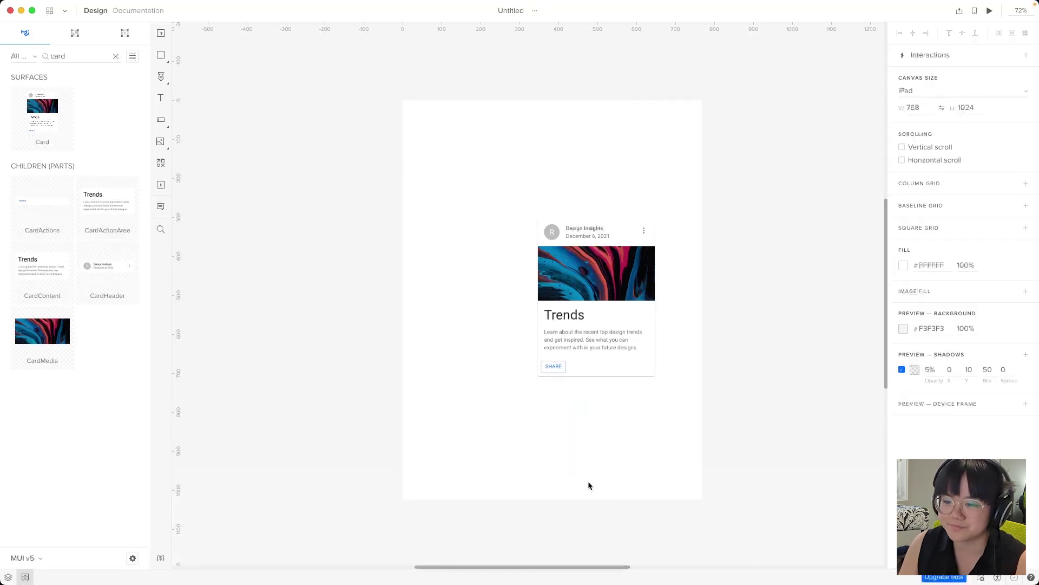
left_click(628, 277)
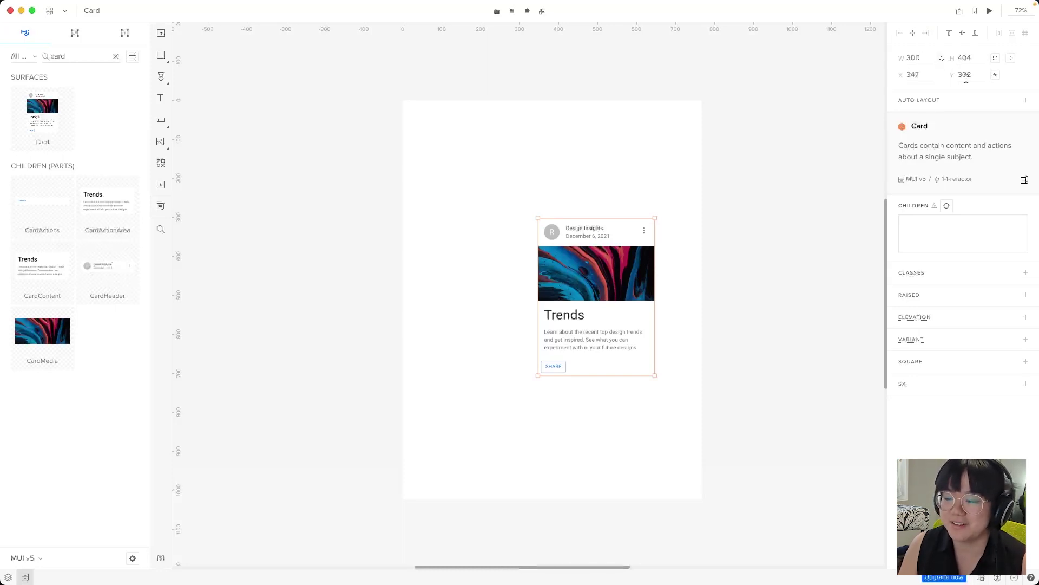
left_click_drag(903, 61, 1003, 77)
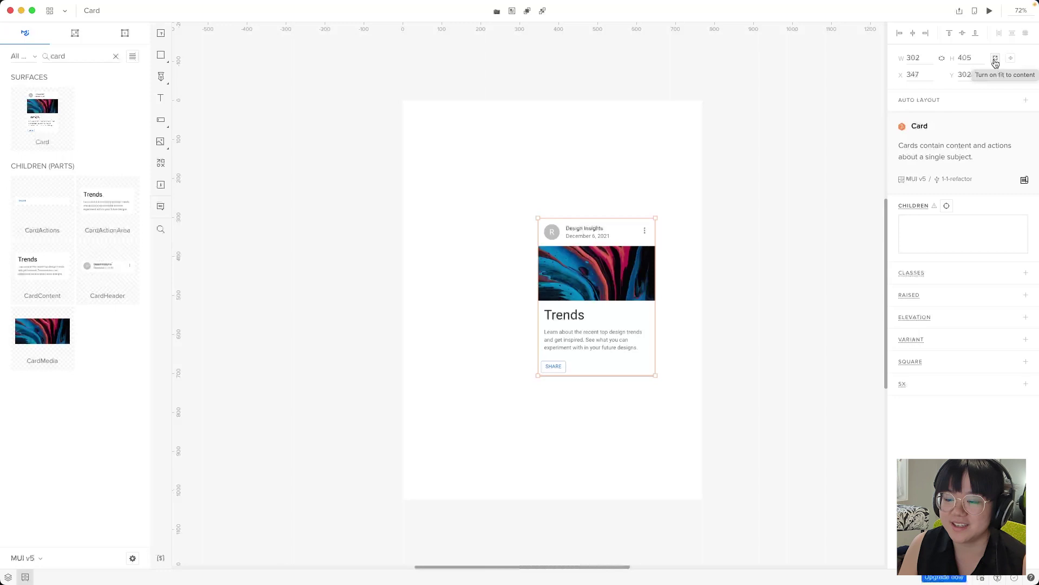
Make the card responsive full width (768) and snap it to the artboard's left edge
left_click(996, 60)
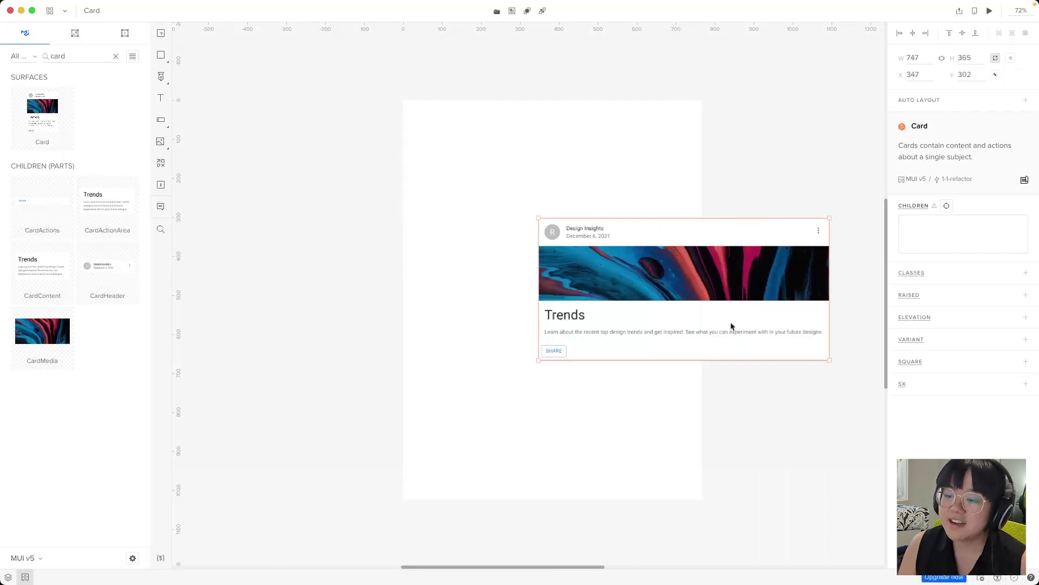
left_click_drag(731, 326, 578, 314)
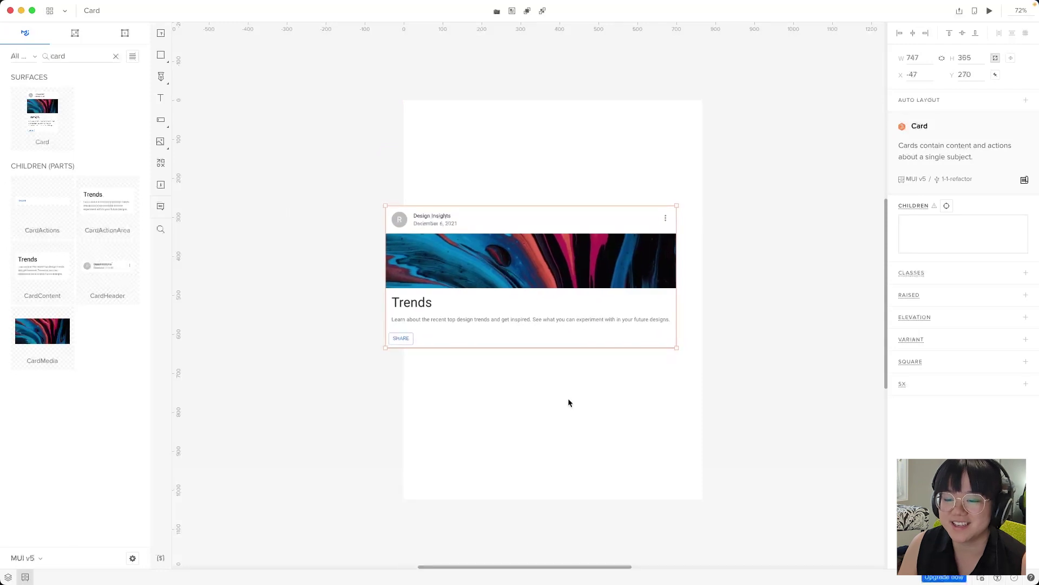
left_click(995, 59)
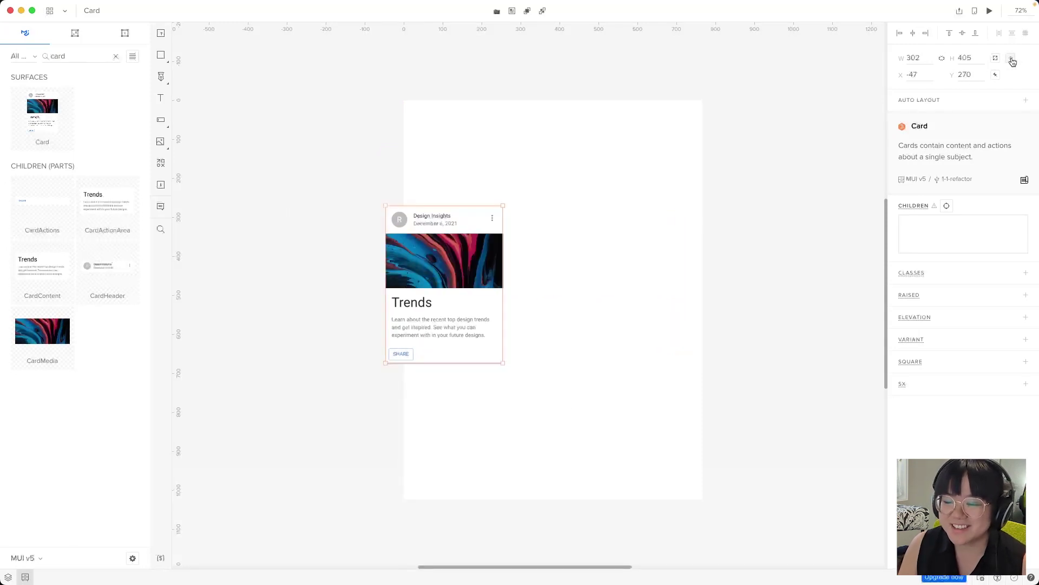
left_click(1011, 60)
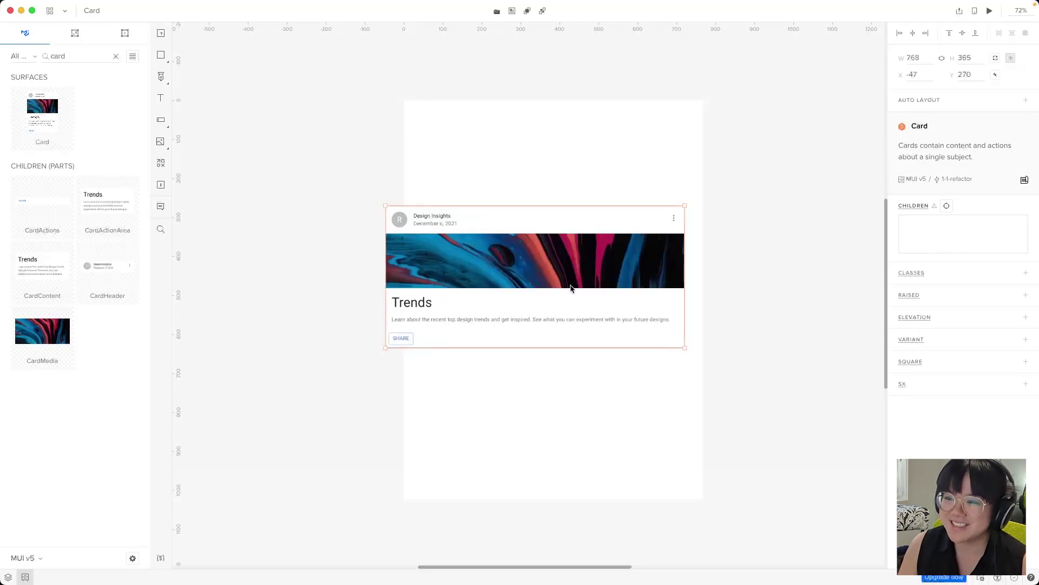
left_click_drag(570, 287, 589, 242)
Switch the canvas size to iPhone 8 to check the layout
left_click(723, 224)
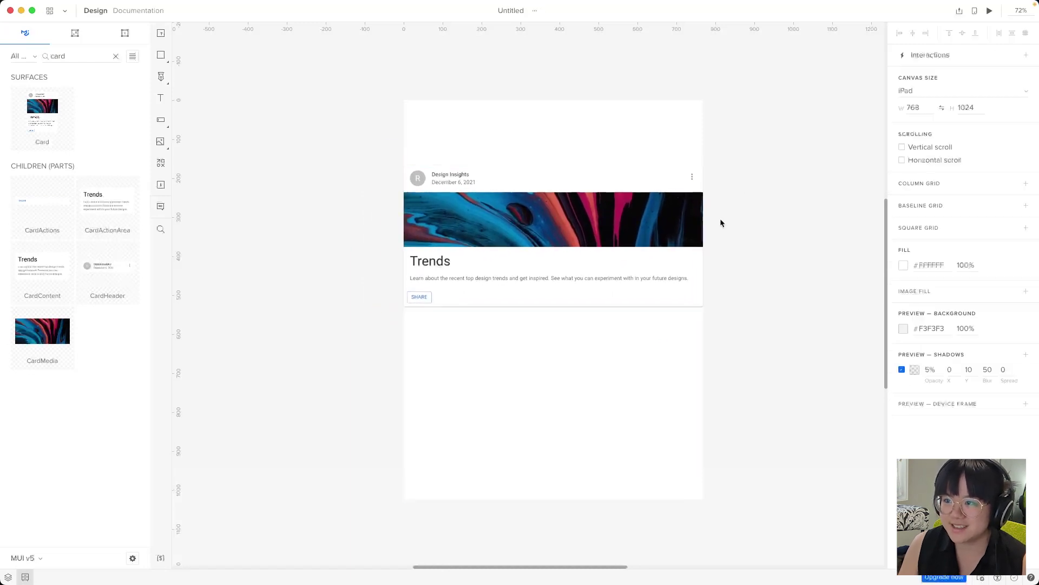
left_click(644, 228)
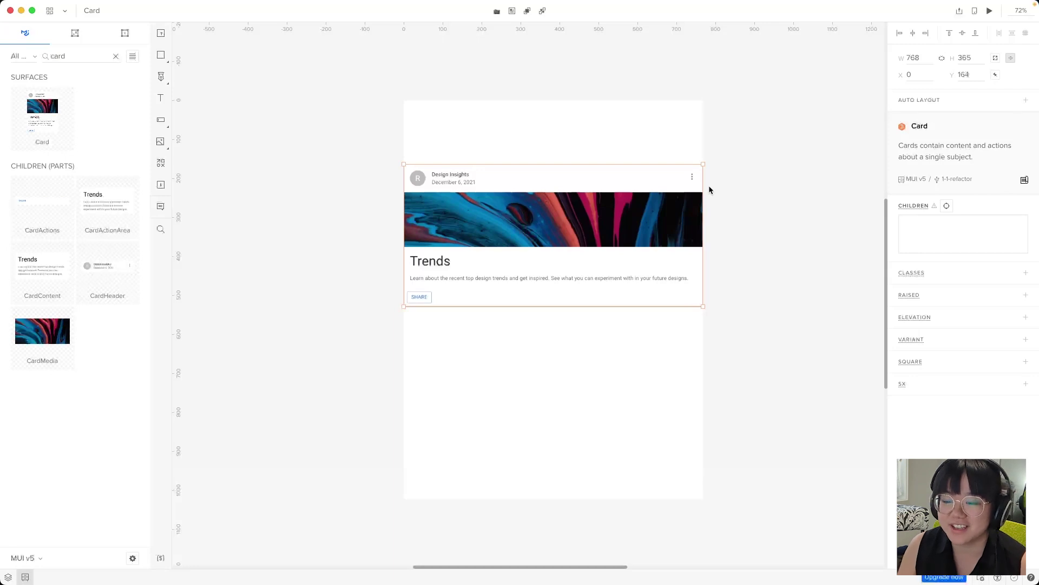
left_click(620, 120)
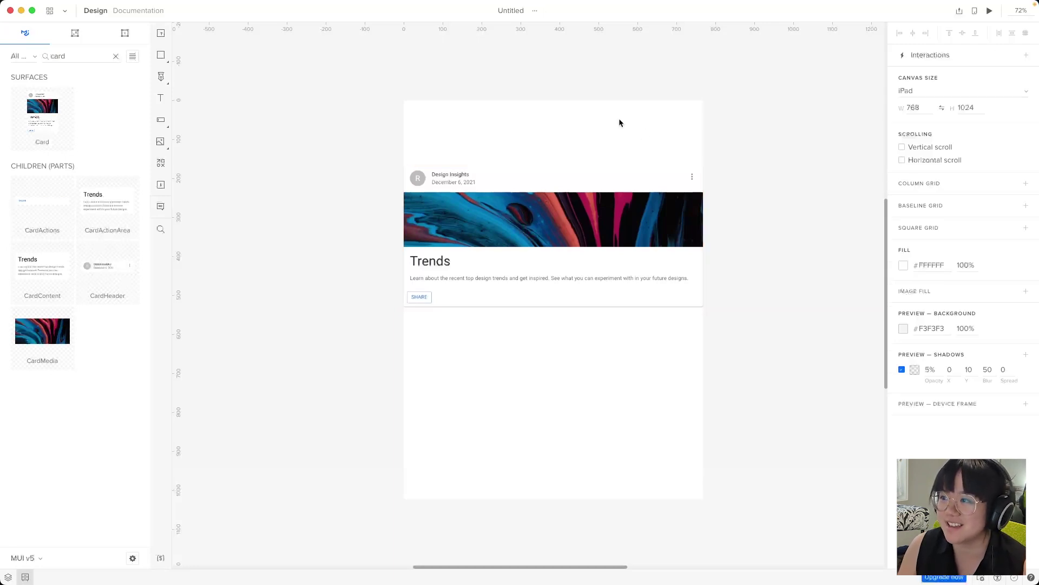
left_click(914, 92)
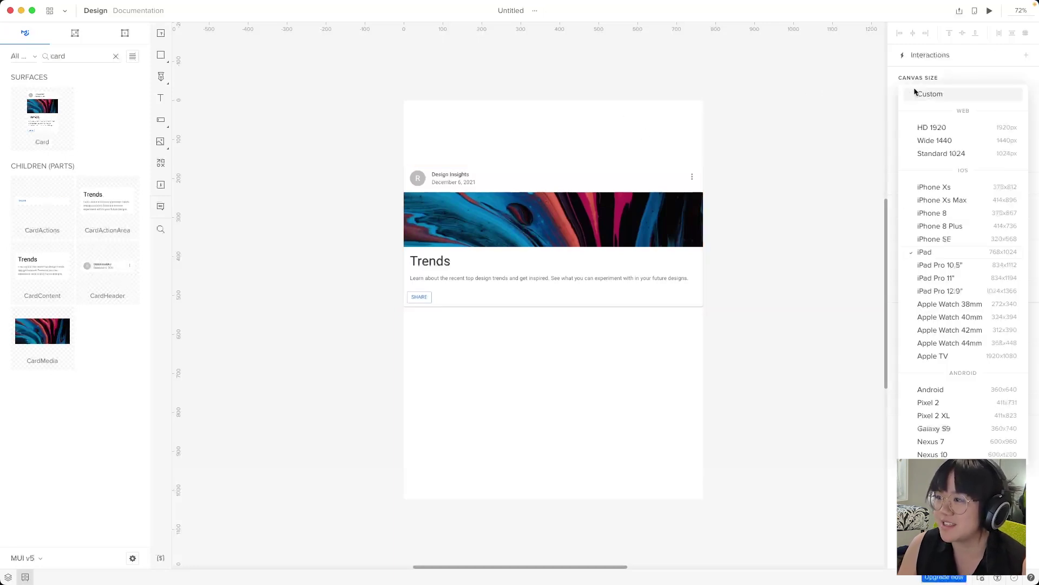
left_click(935, 214)
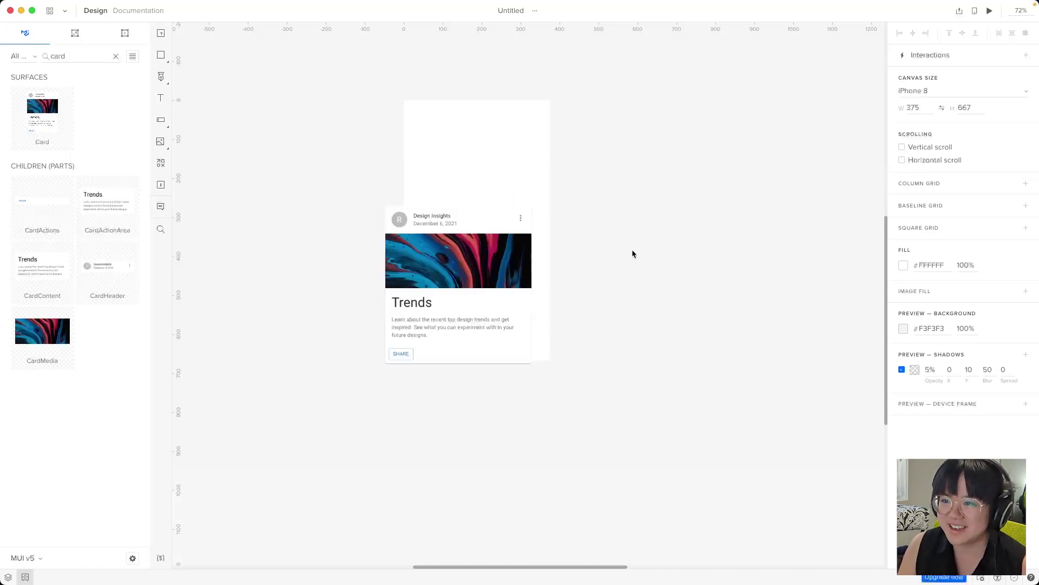
Return the canvas to iPad and restore the card's fixed 302 × 405 size
left_click(935, 92)
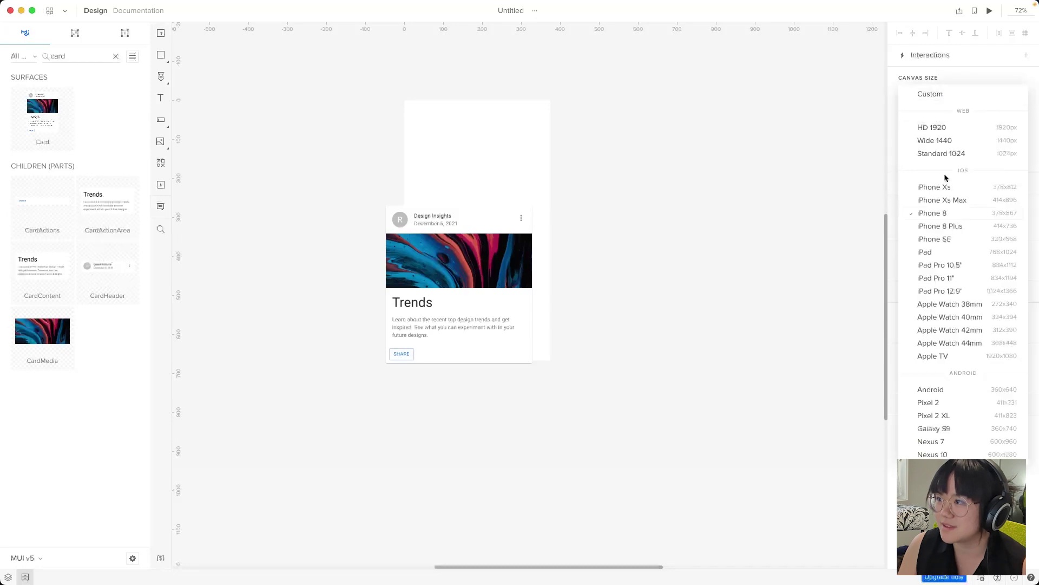
left_click(947, 254)
left_click(528, 299)
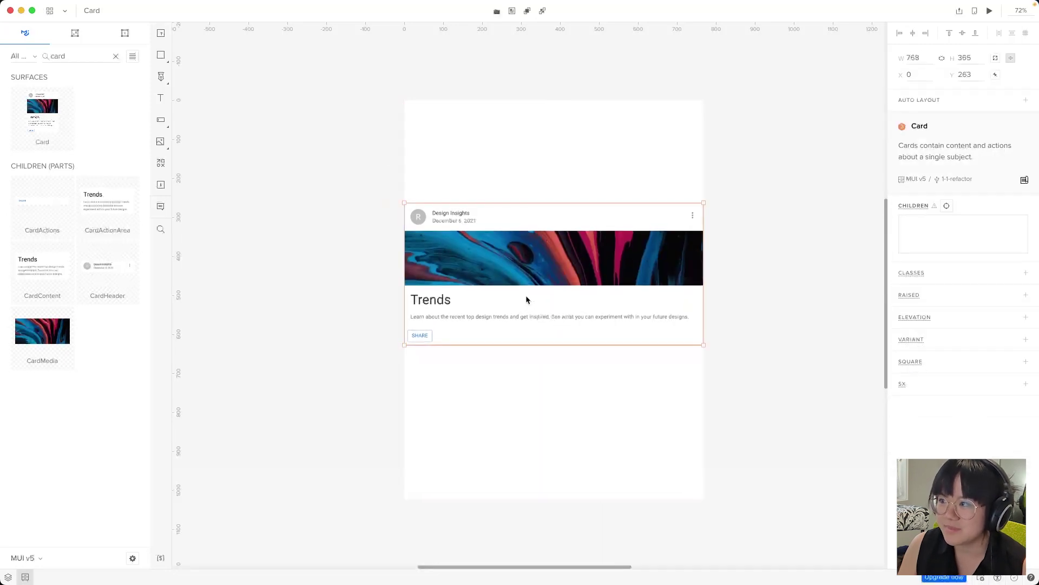
left_click(1012, 60)
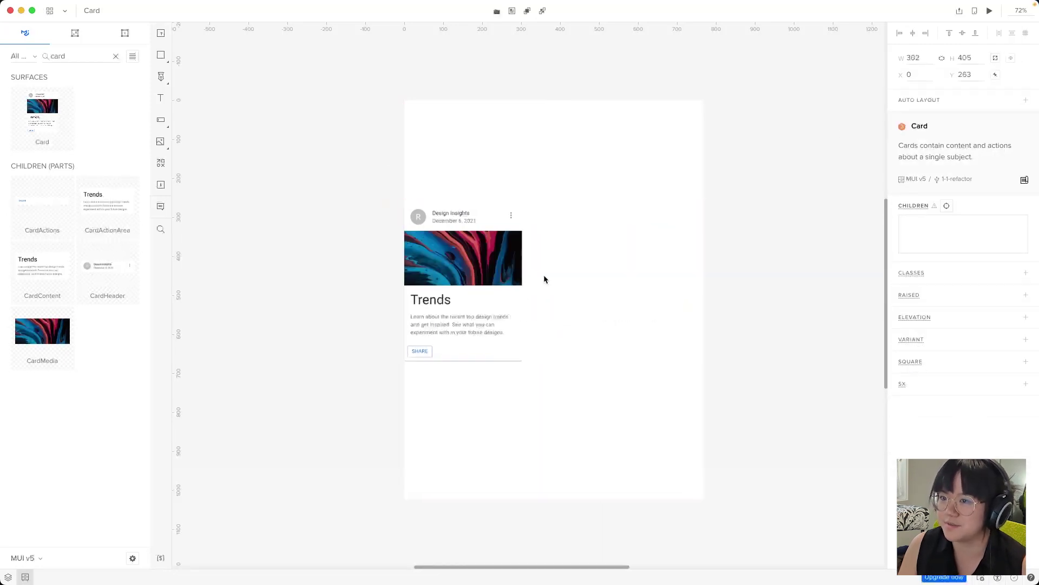
Drag the card to the artboard centre at X 183, Y 223
left_click_drag(536, 277, 608, 260)
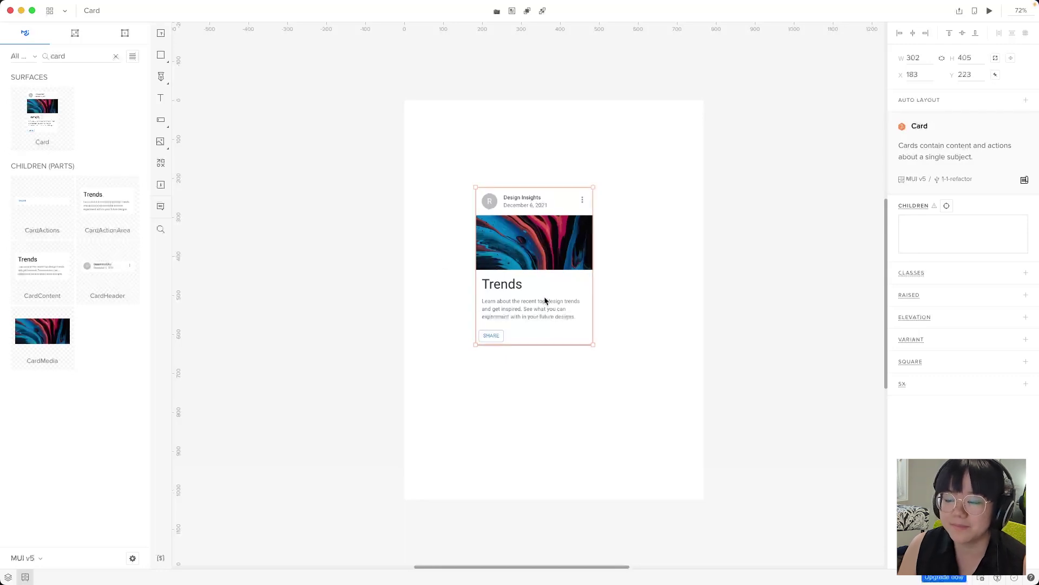
Search components for 'rating' and place a 120 × 24 MUI Rating below the card
left_click(352, 273)
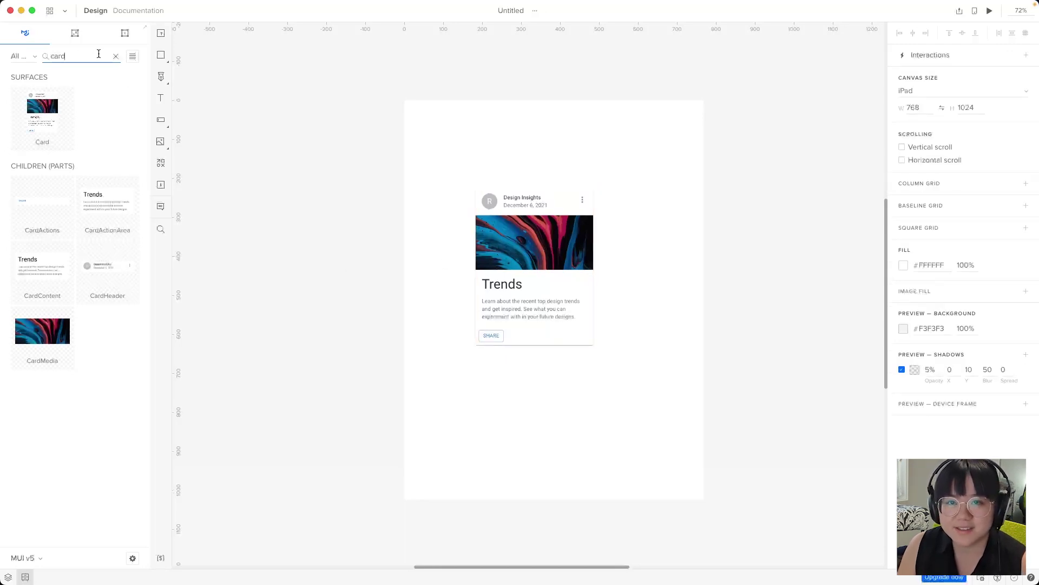
left_click(116, 56)
left_click(98, 59)
left_click(98, 59)
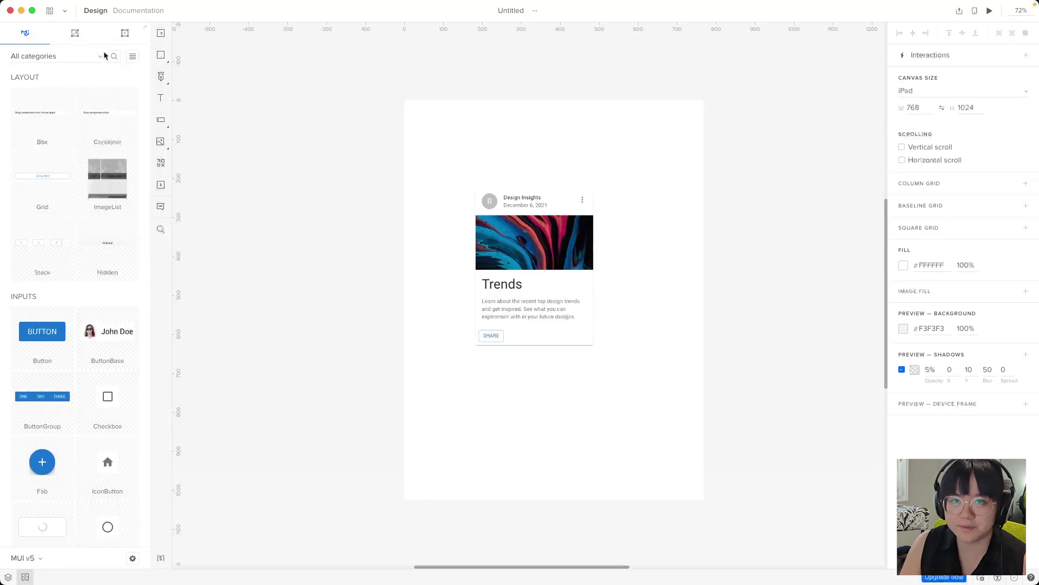
left_click(114, 56)
type("rat")
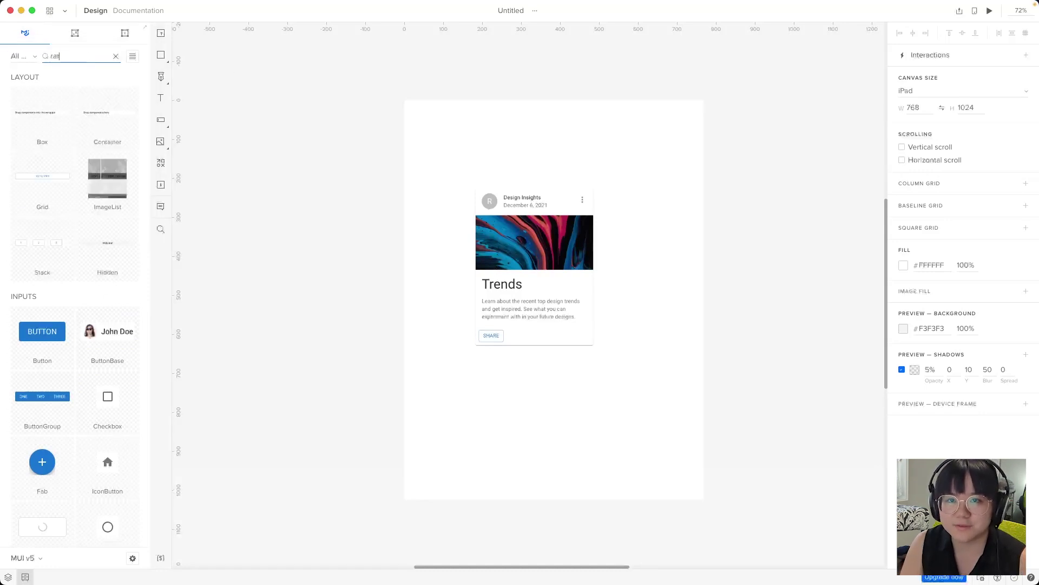
type("ing")
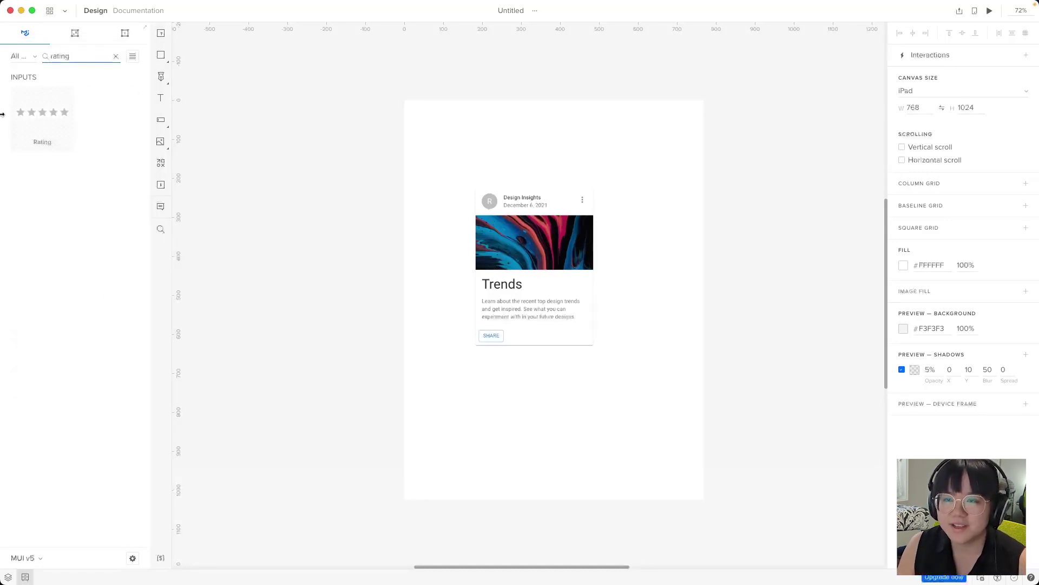
left_click_drag(70, 121, 553, 367)
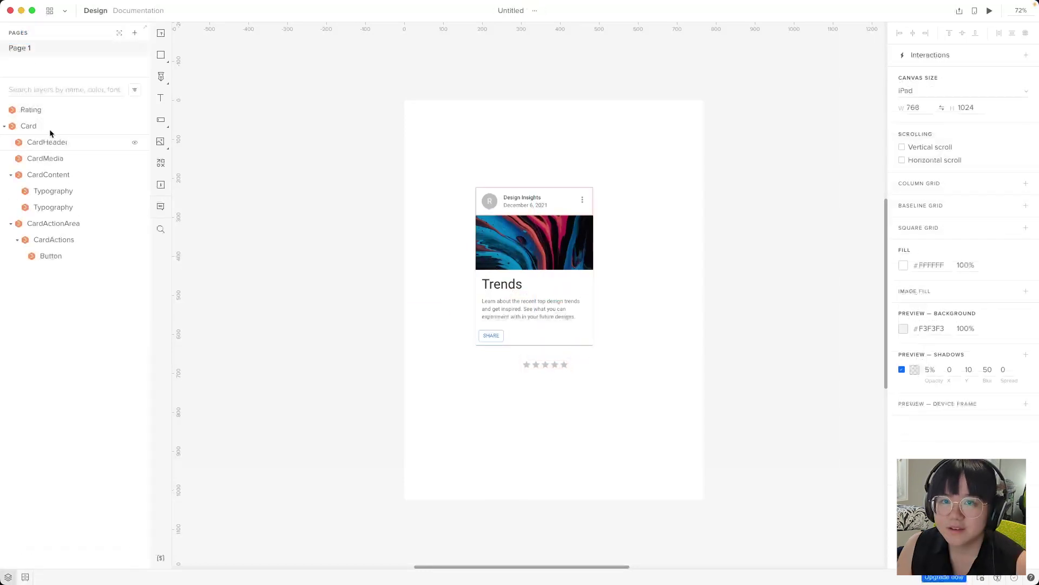
left_click(47, 108)
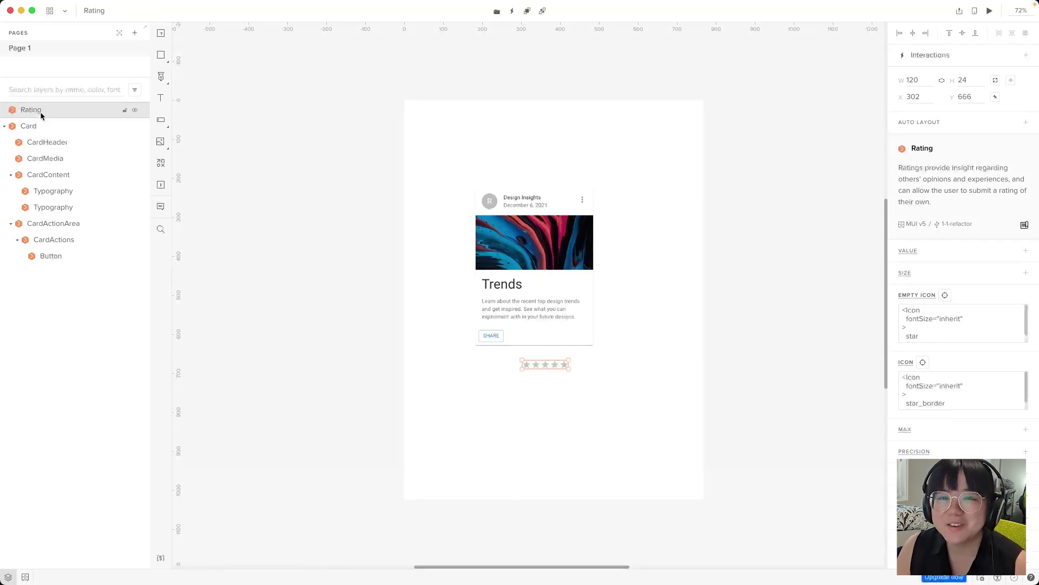
Nest the Rating layer in CardContent between the title and description Typography layers
left_click_drag(47, 113, 52, 204)
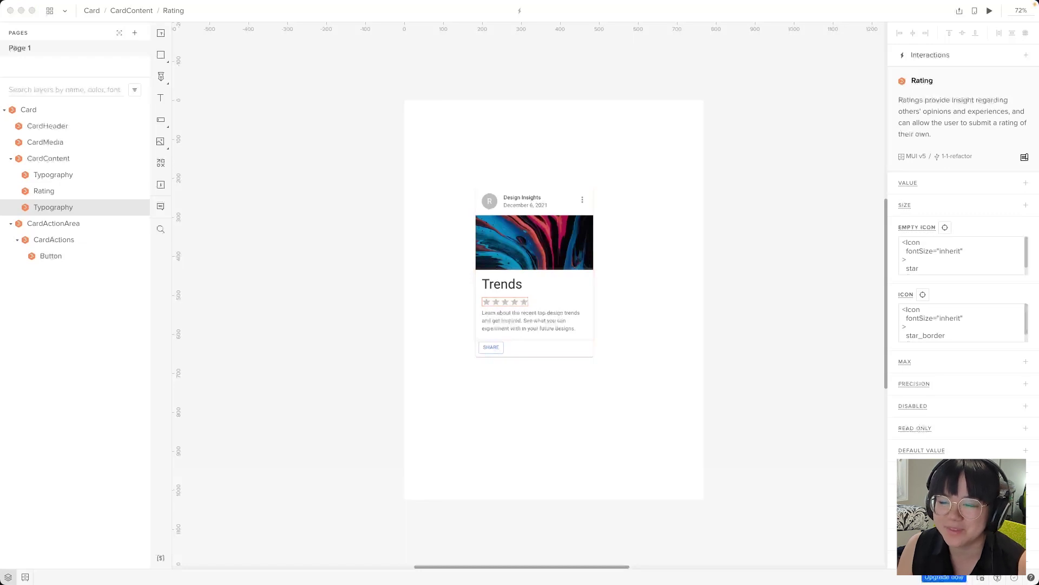
left_click(399, 329)
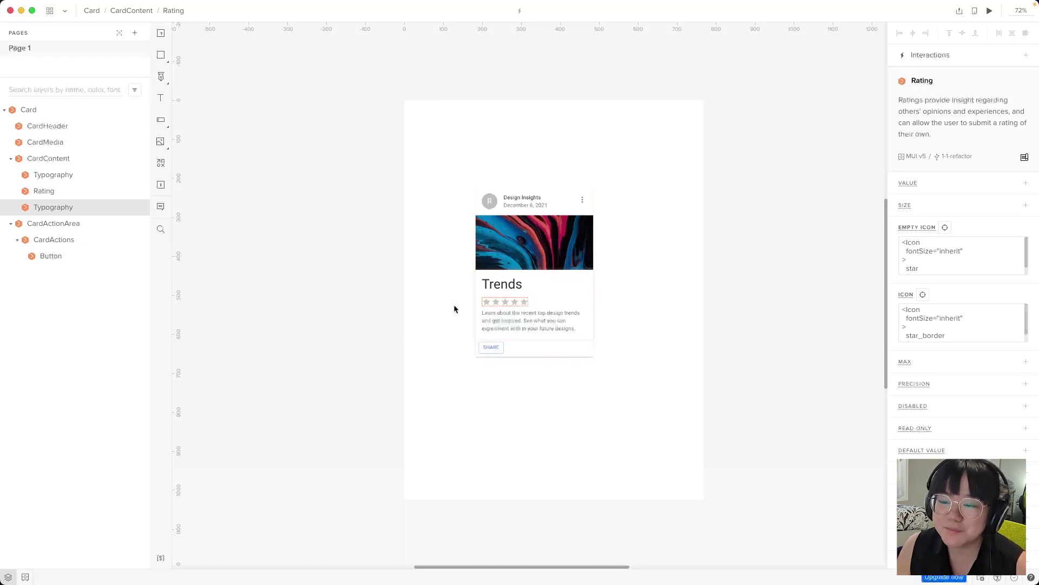
left_click(53, 158)
left_click(65, 142)
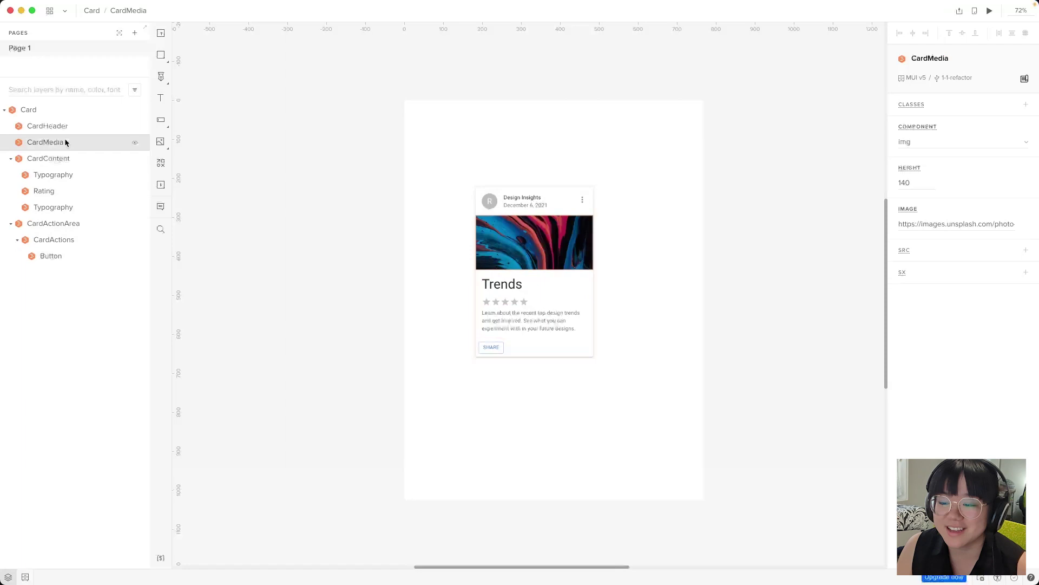
Drill into the card's content group and select the Trends heading to show its properties
left_click(81, 204)
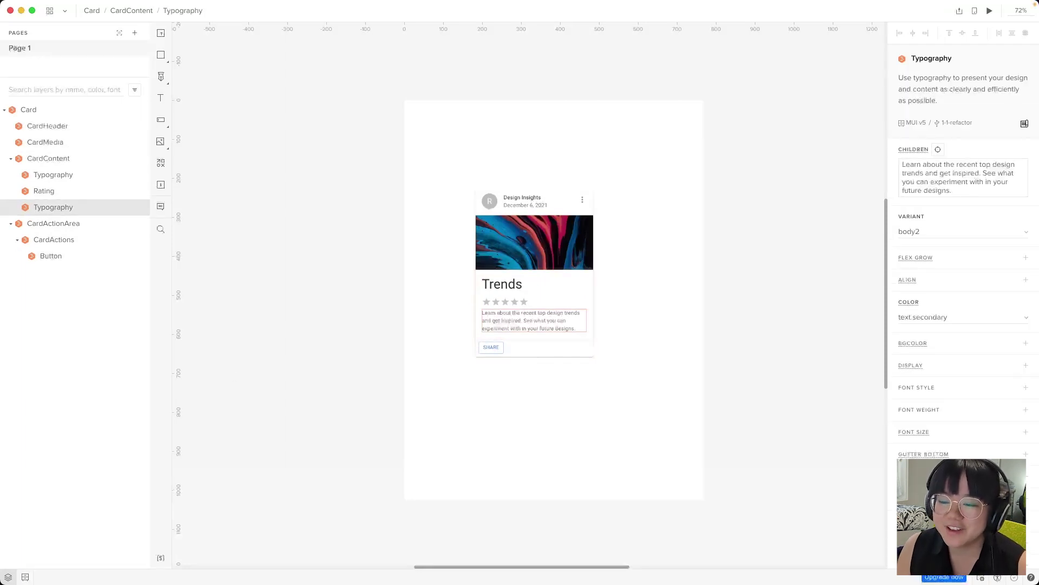
left_click(308, 383)
left_click(588, 281)
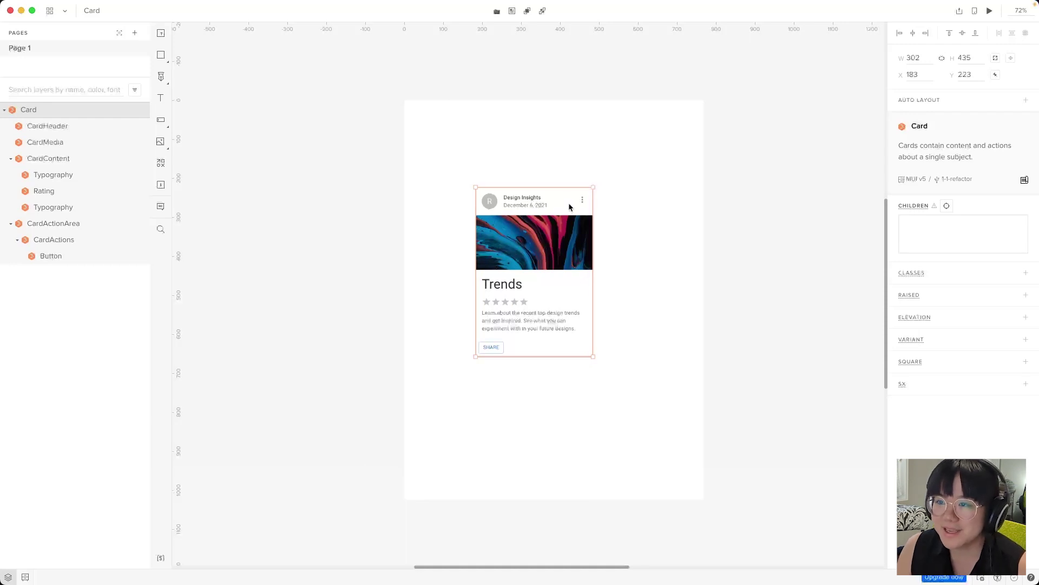
left_click(536, 199)
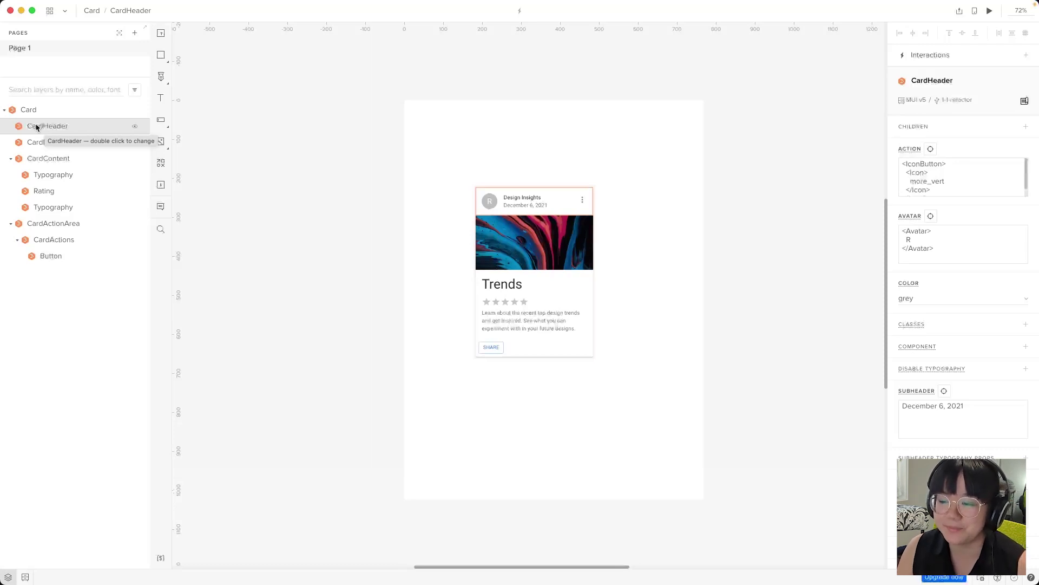
left_click(671, 285)
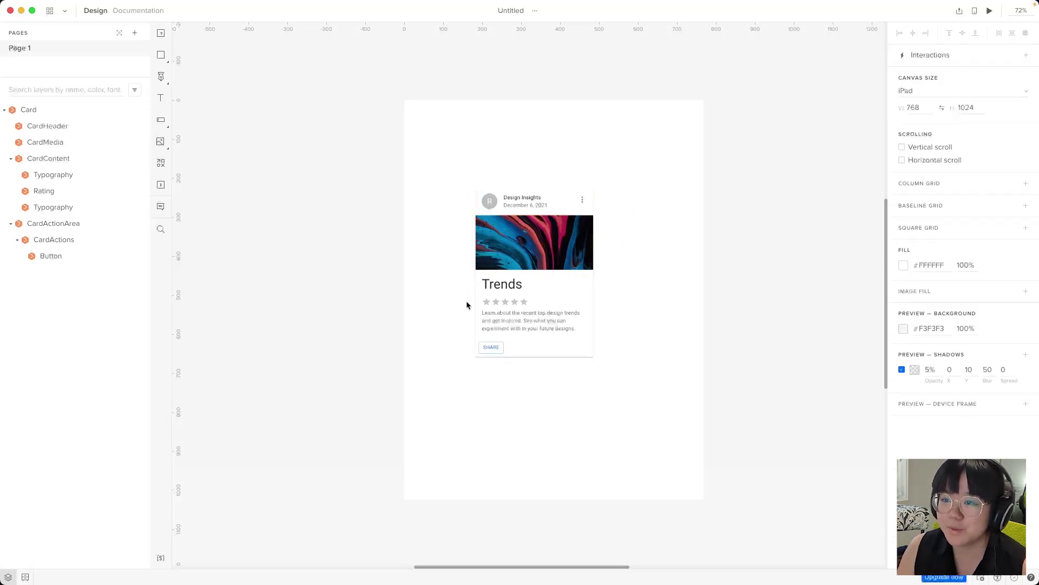
double_click(505, 288)
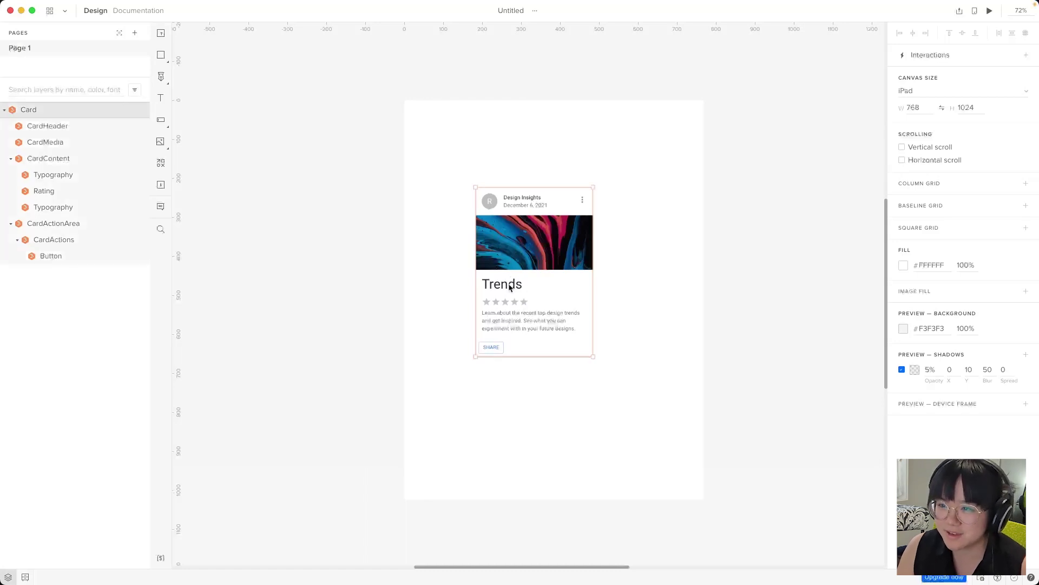
left_click(505, 287)
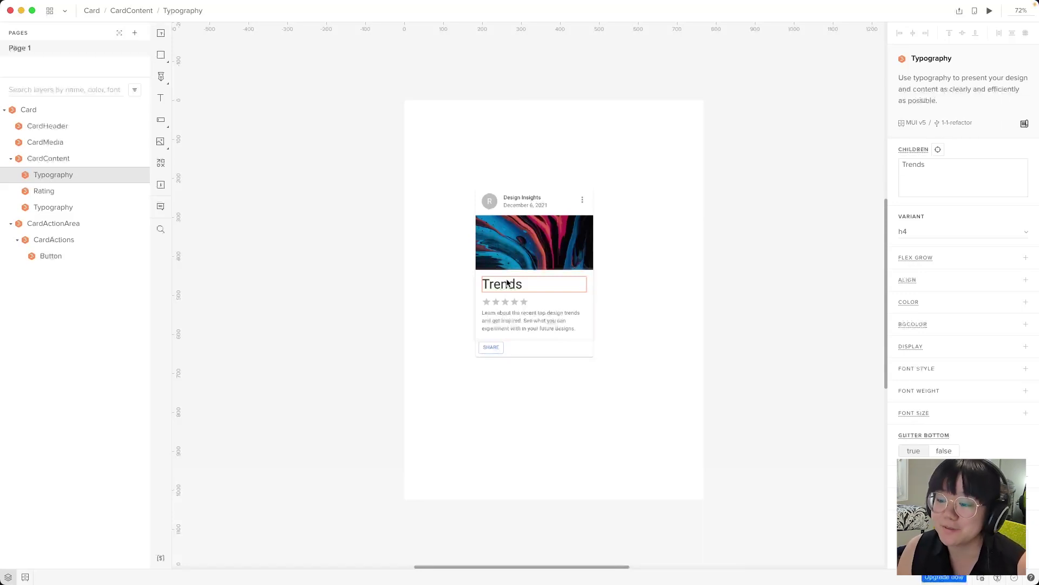
left_click(414, 311)
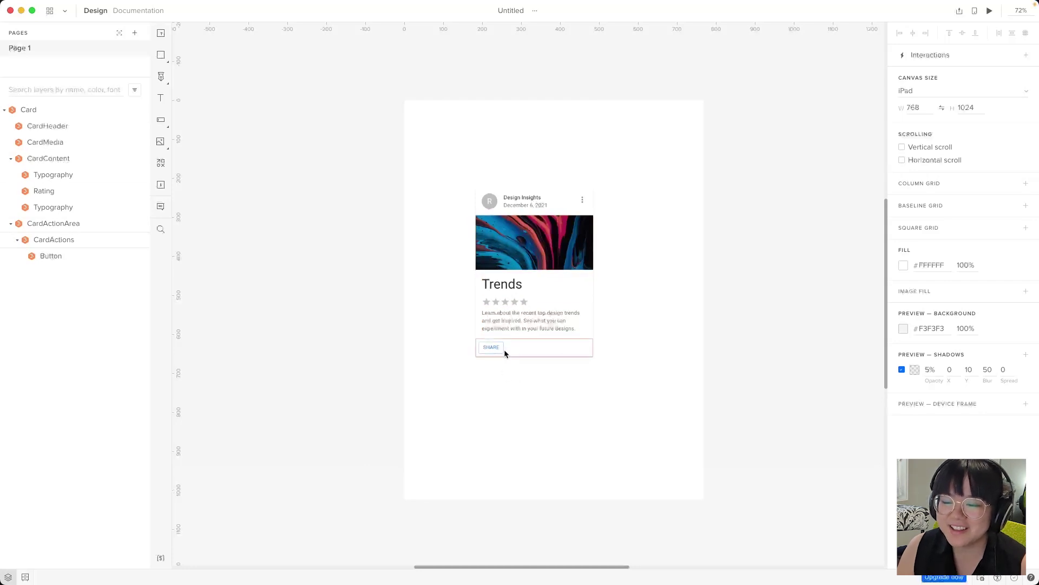
left_click(508, 286)
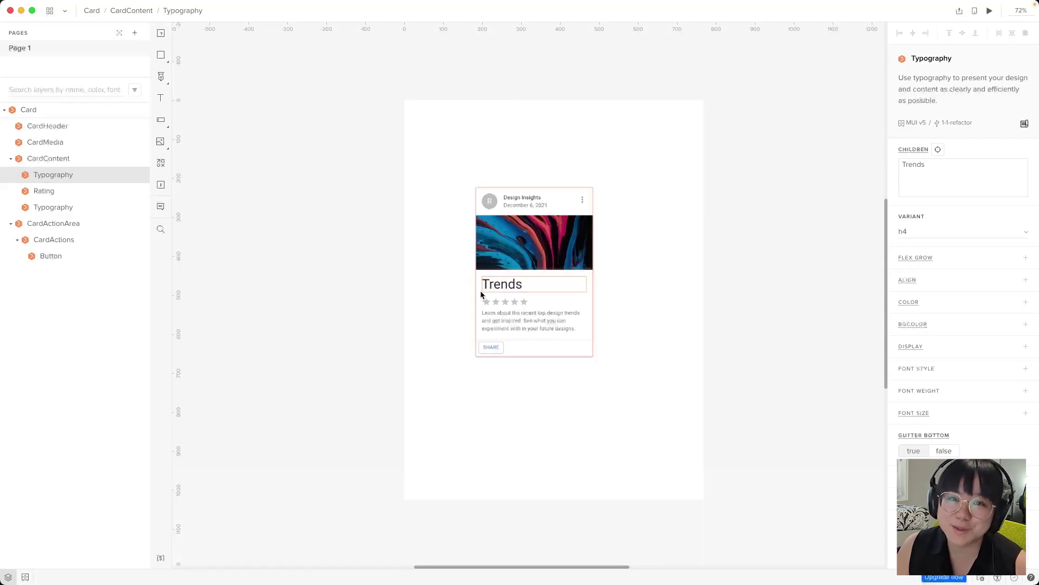
left_click(465, 283)
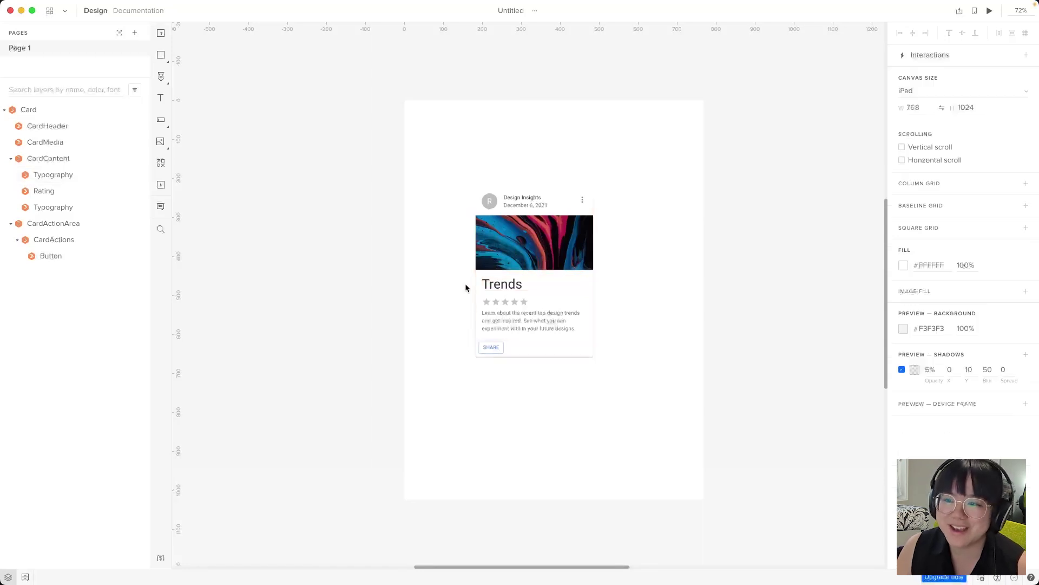
right_click(503, 287)
mouse_move(531, 297)
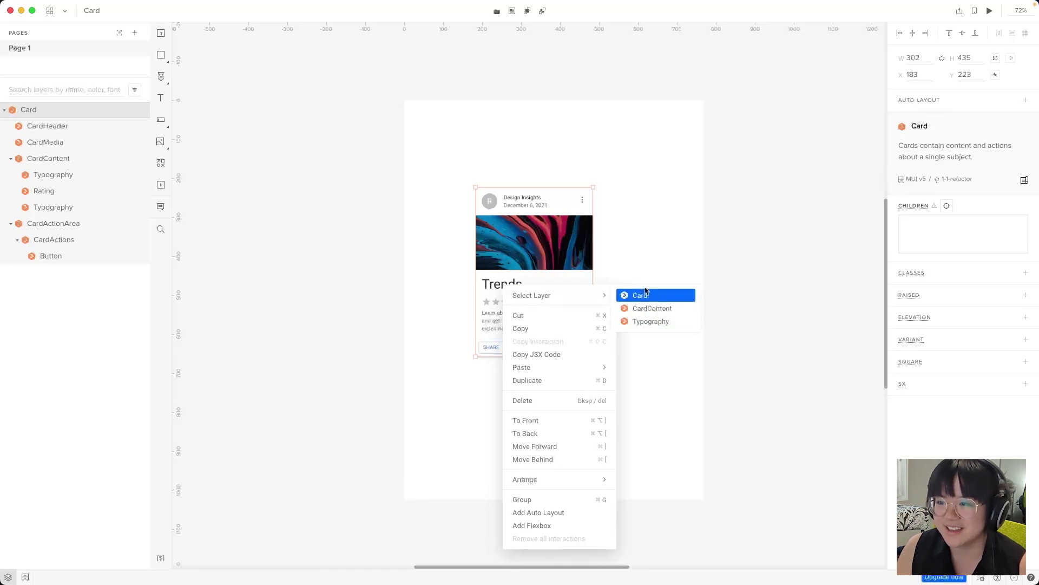
left_click(650, 322)
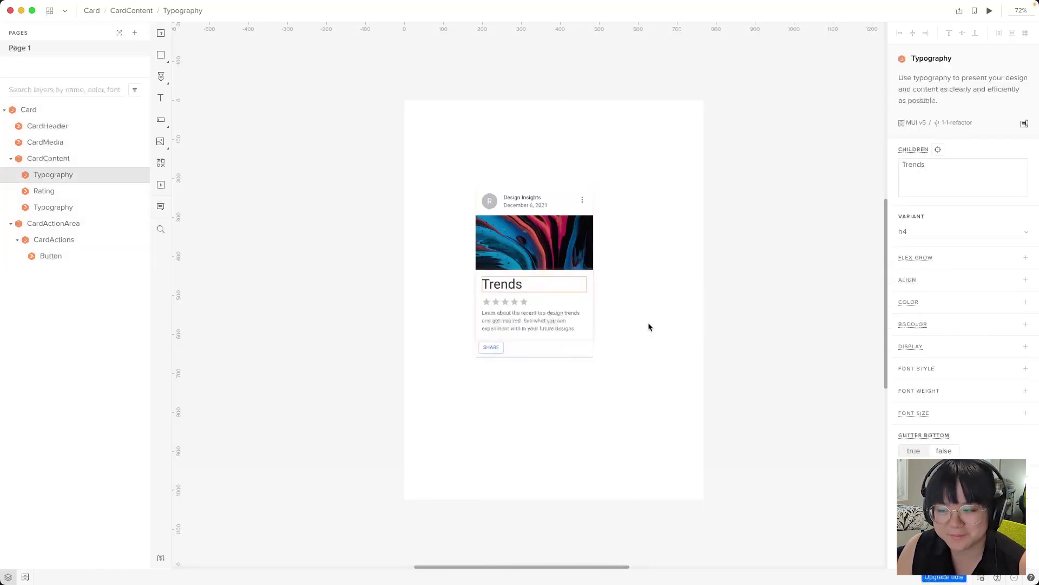
left_click(683, 306)
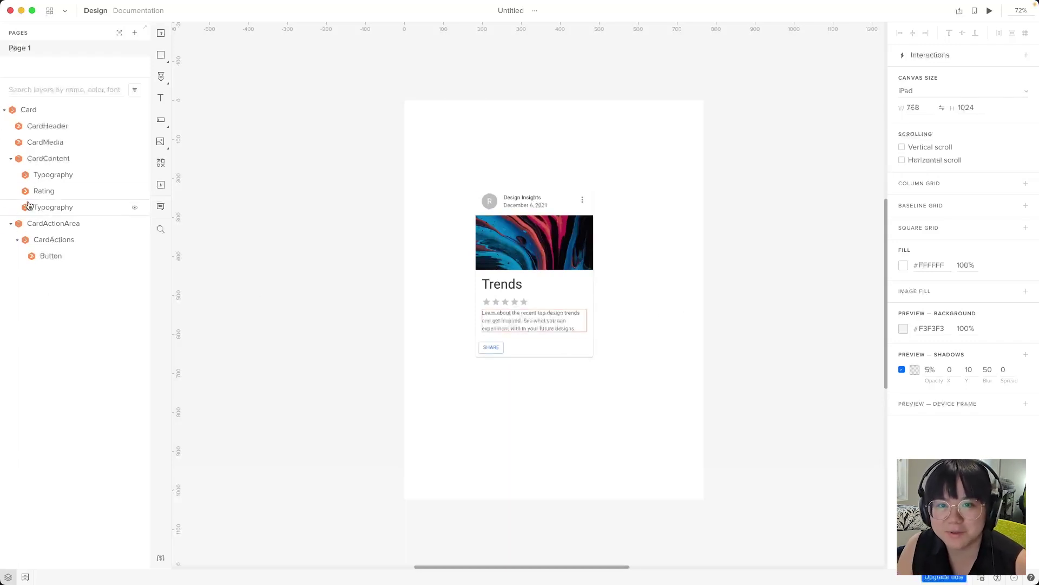
Collapse the CardContent layer's children in the Layers panel and select the Trends heading
left_click(11, 160)
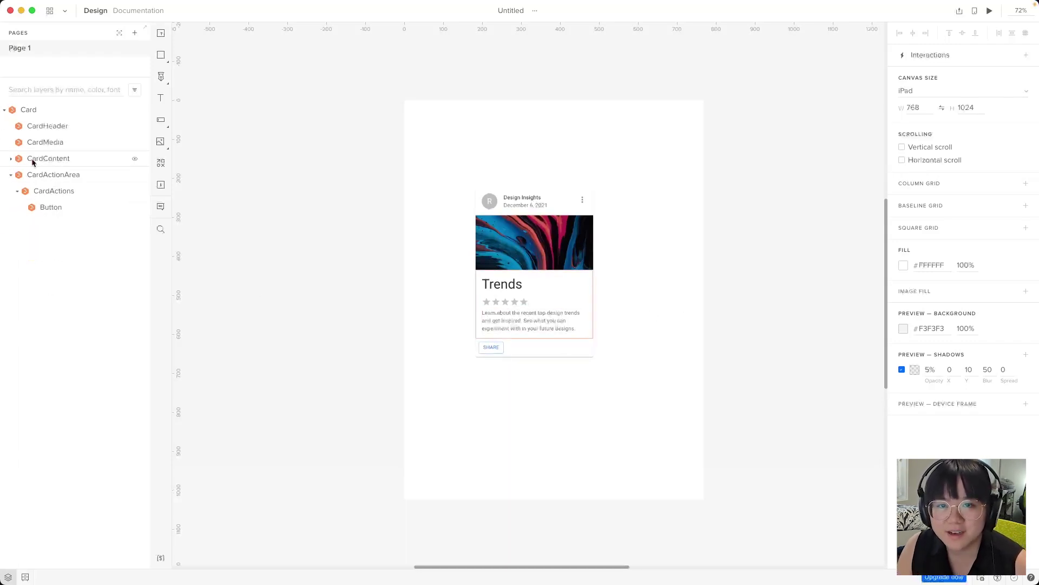
left_click(504, 285)
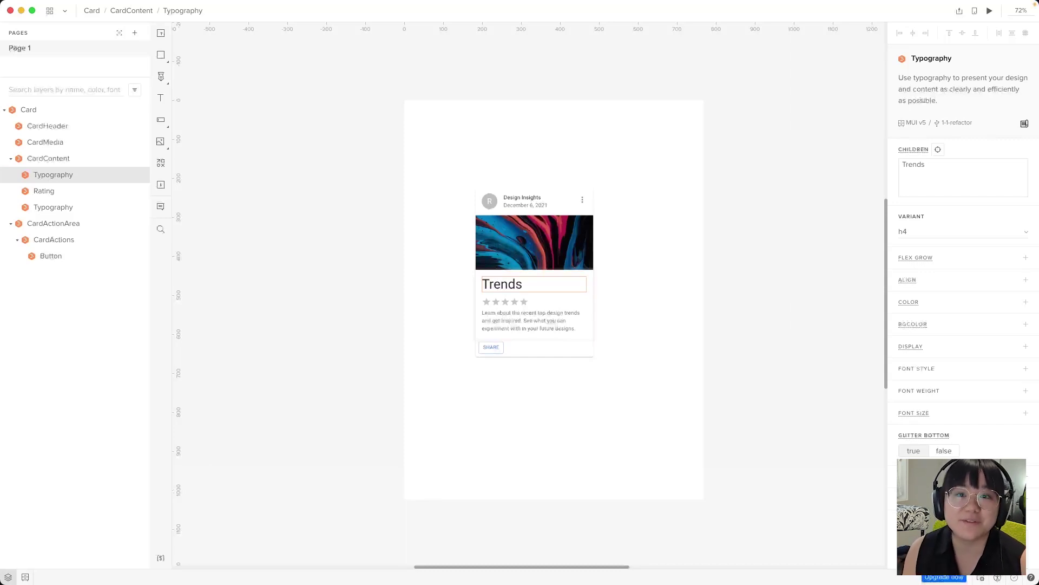
Align the Card to the horizontal and vertical centre of the iPad artboard, then launch the preview
left_click(674, 232)
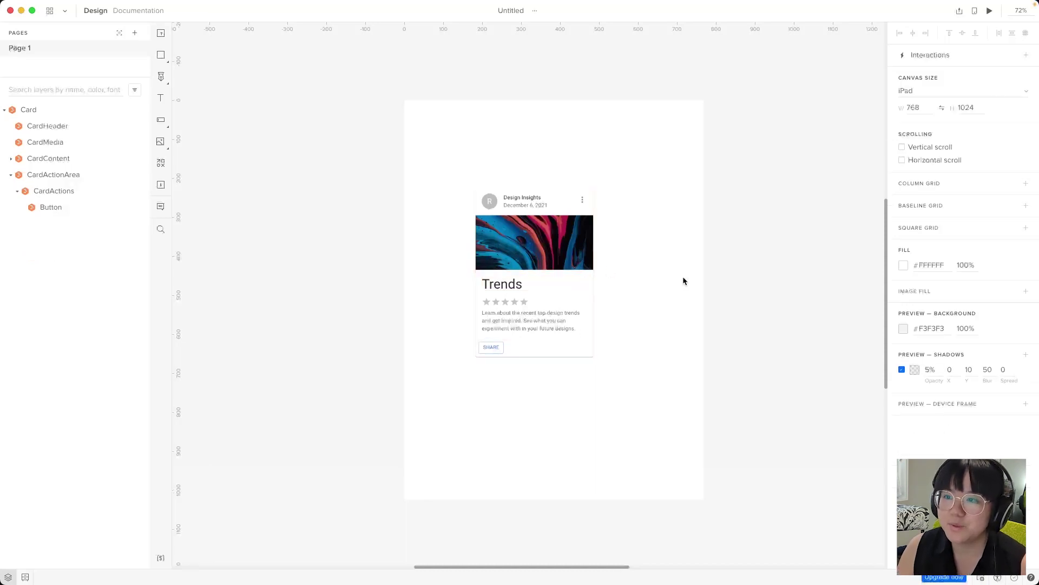
left_click(585, 233)
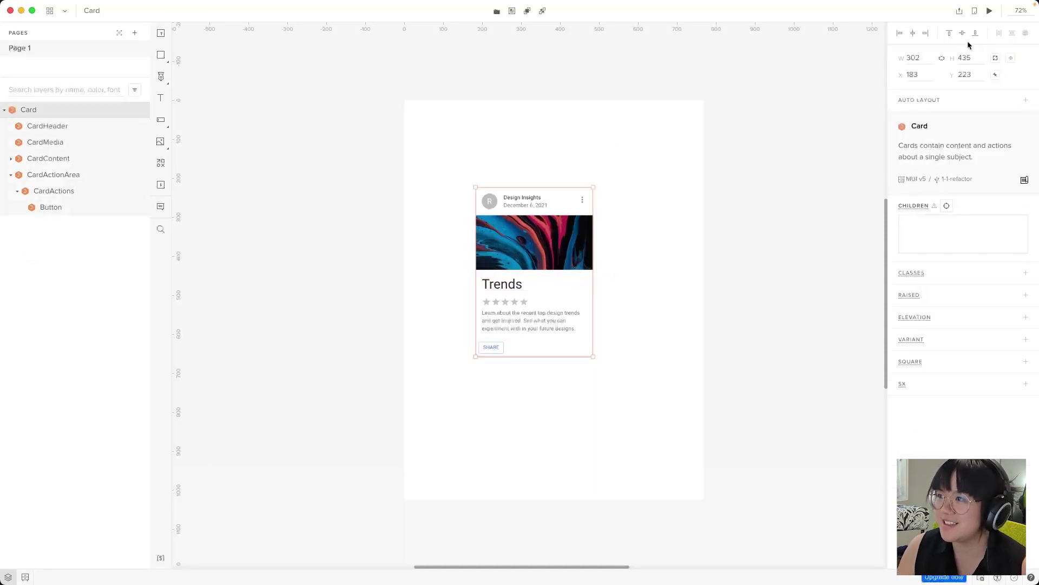
left_click(912, 33)
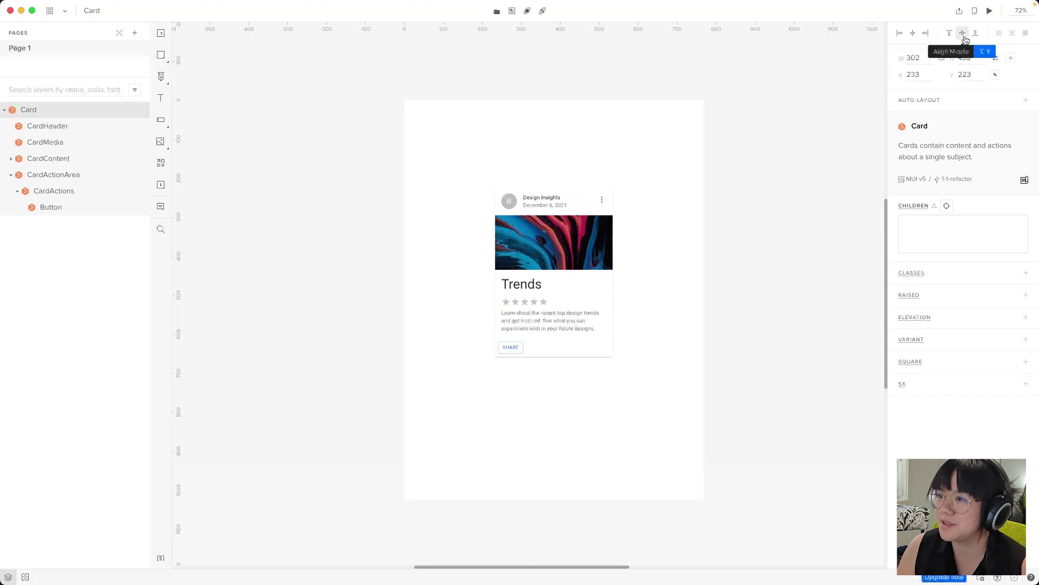
left_click(962, 33)
left_click(713, 242)
scroll(713, 242, "right", 3)
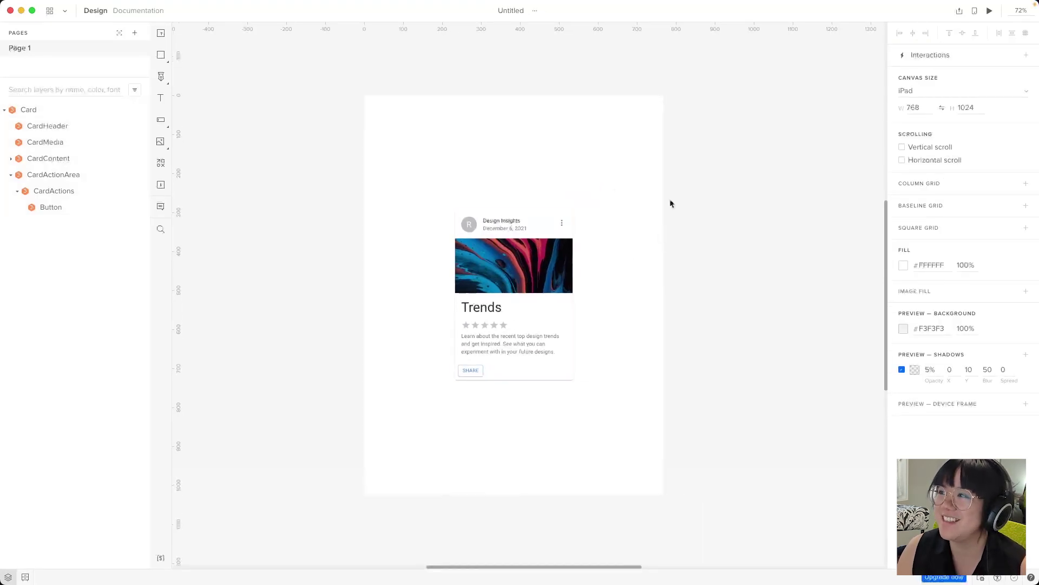
left_click(990, 11)
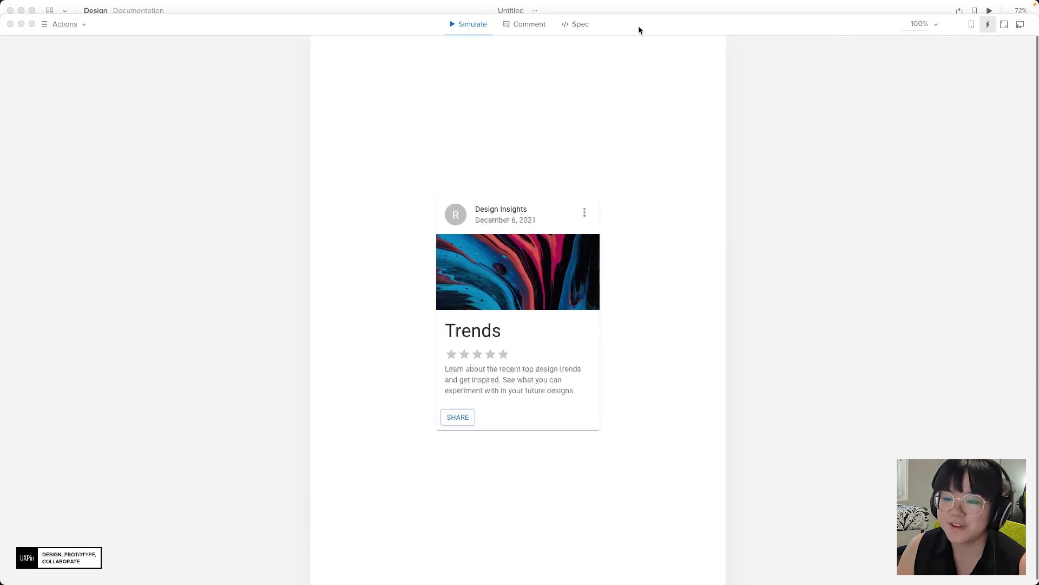
Place and discard a test comment beside the card, then show the Spec view of the 768 × 1024 px page
left_click(465, 27)
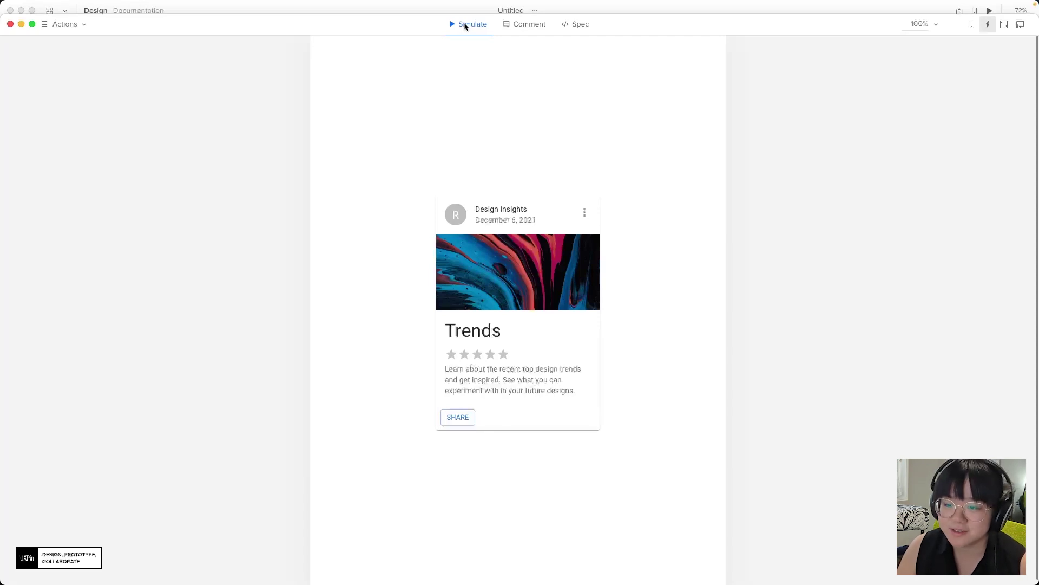
left_click(518, 27)
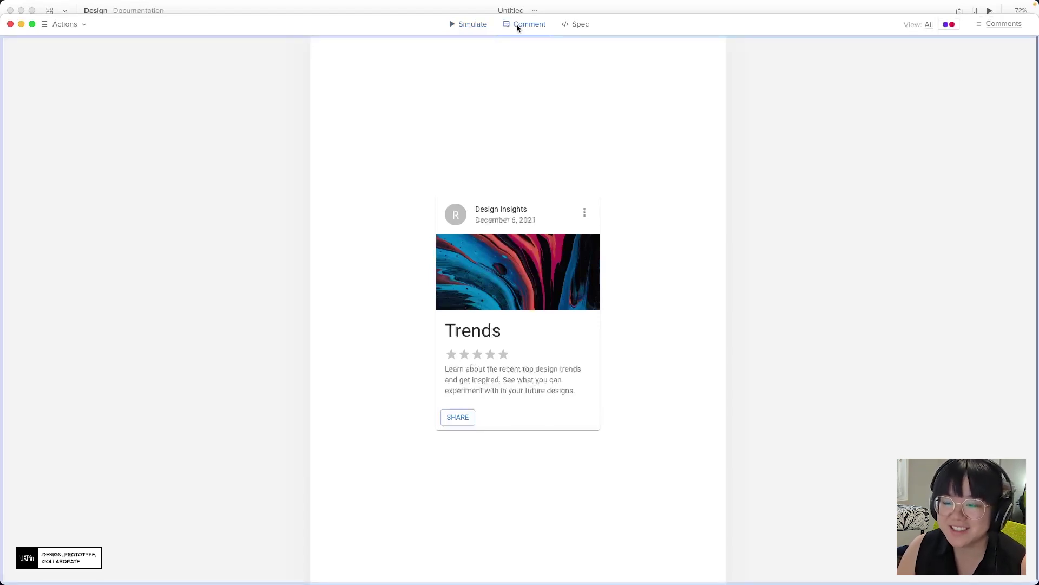
left_click(607, 203)
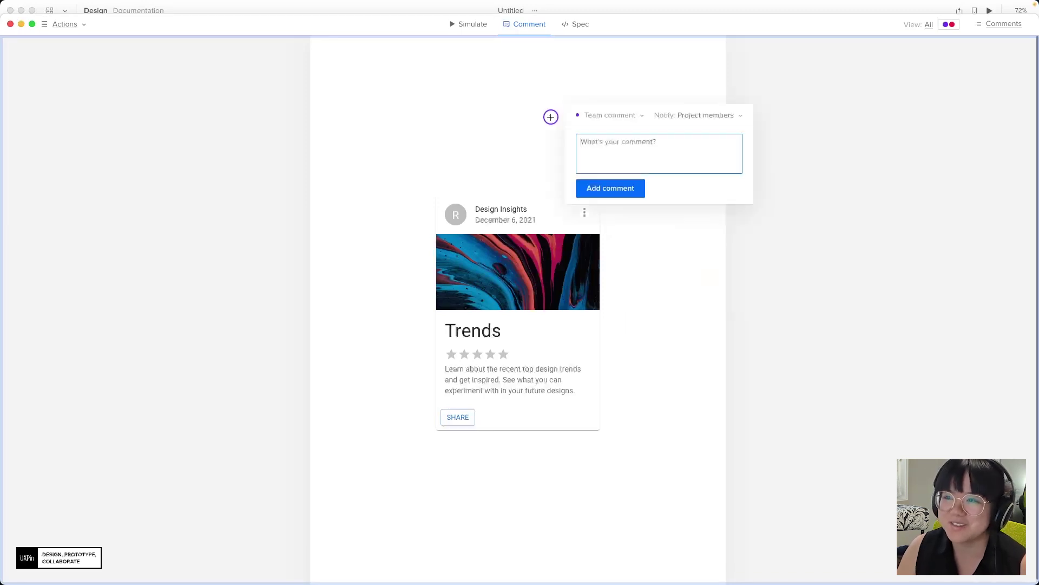
key("Escape")
left_click(576, 29)
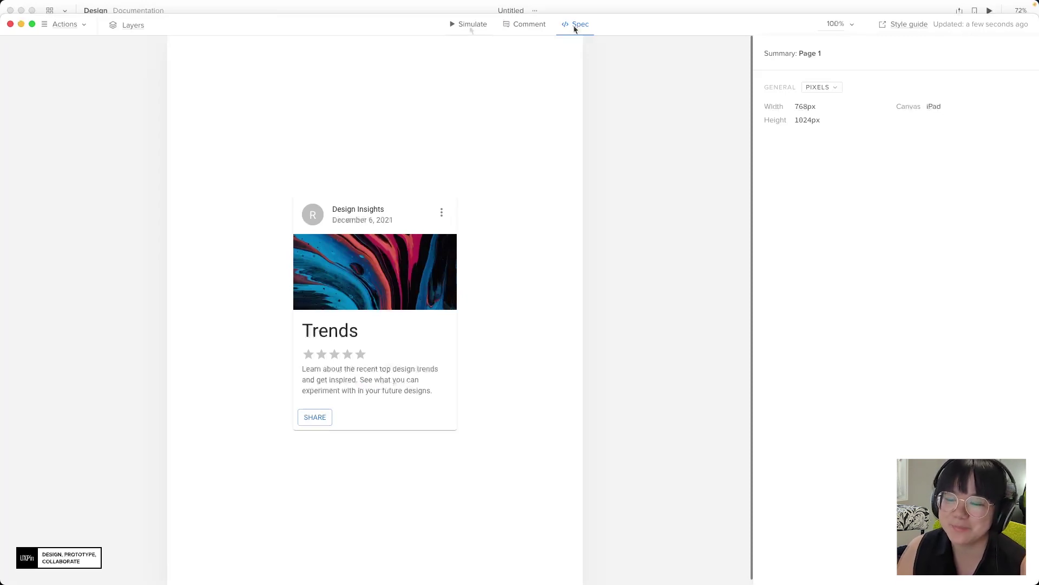
Return to Simulate, turn on interactive-element highlighting, and view then dismiss the device preview QR code
left_click(464, 25)
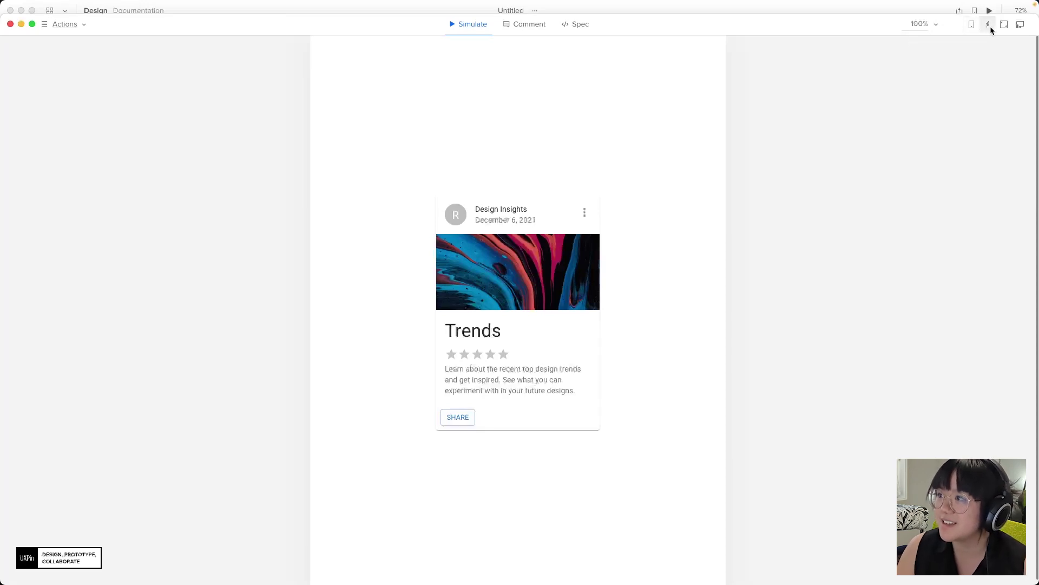
left_click(988, 25)
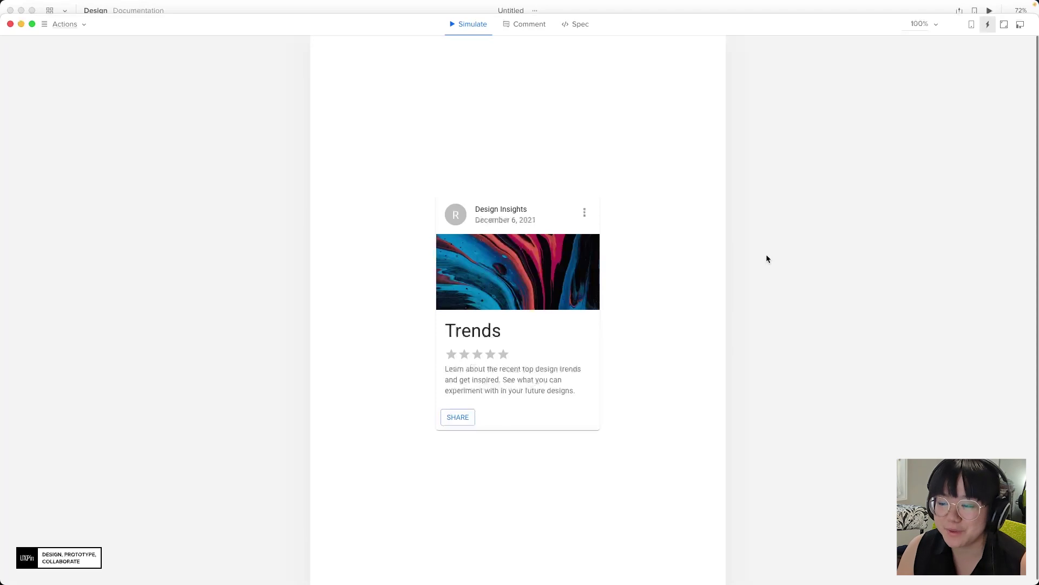
left_click(972, 25)
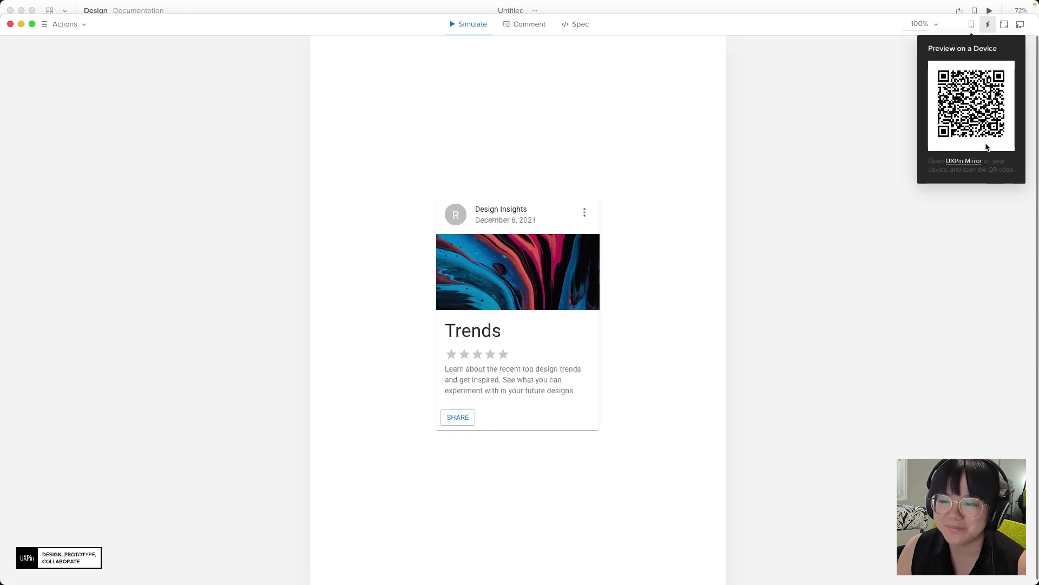
left_click(672, 352)
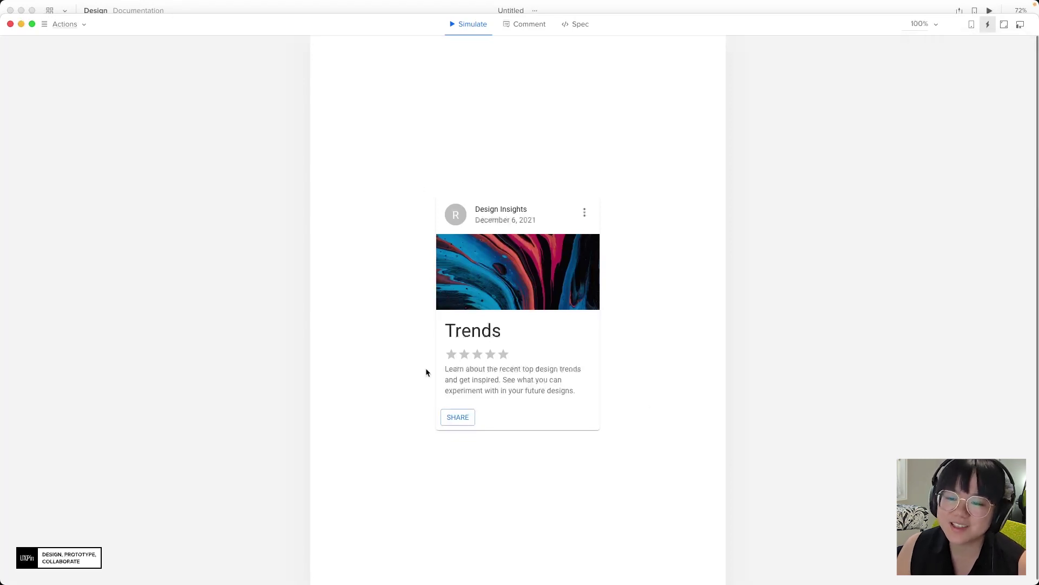
Rate the Trends card four of five stars and press its SHARE button repeatedly
left_click(490, 357)
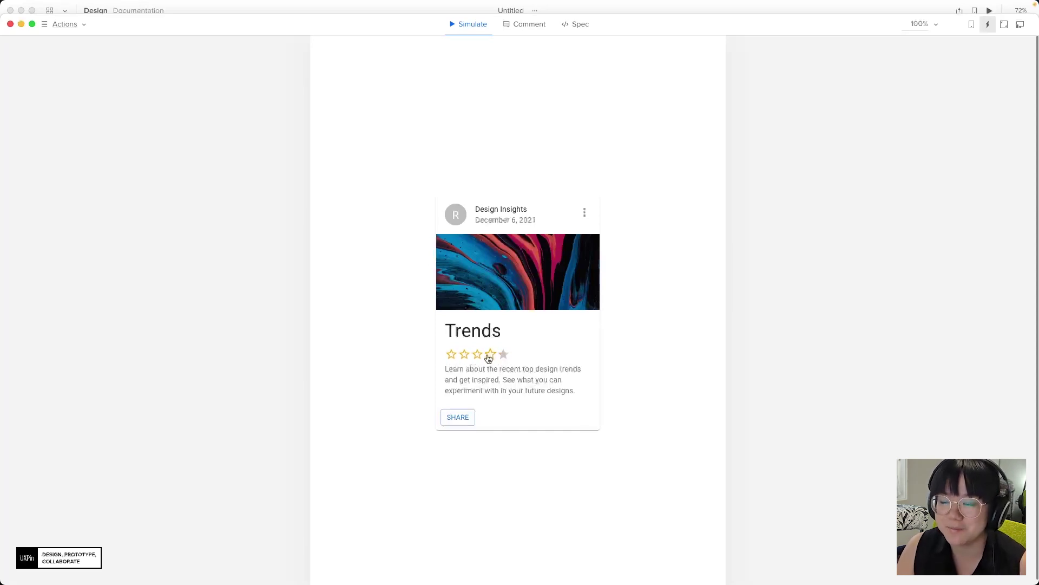
left_click(472, 424)
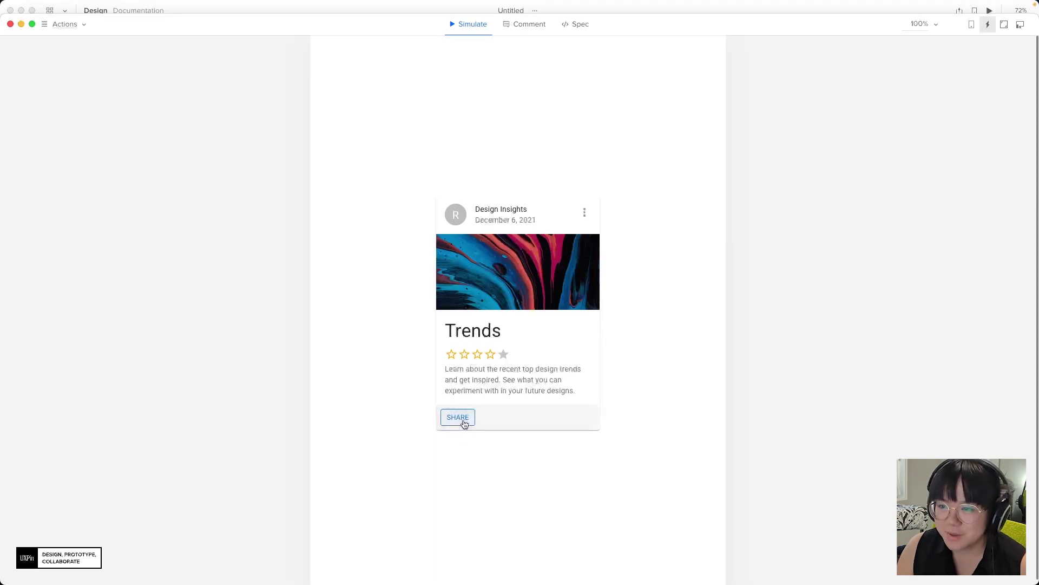
left_click(462, 420)
left_click(472, 421)
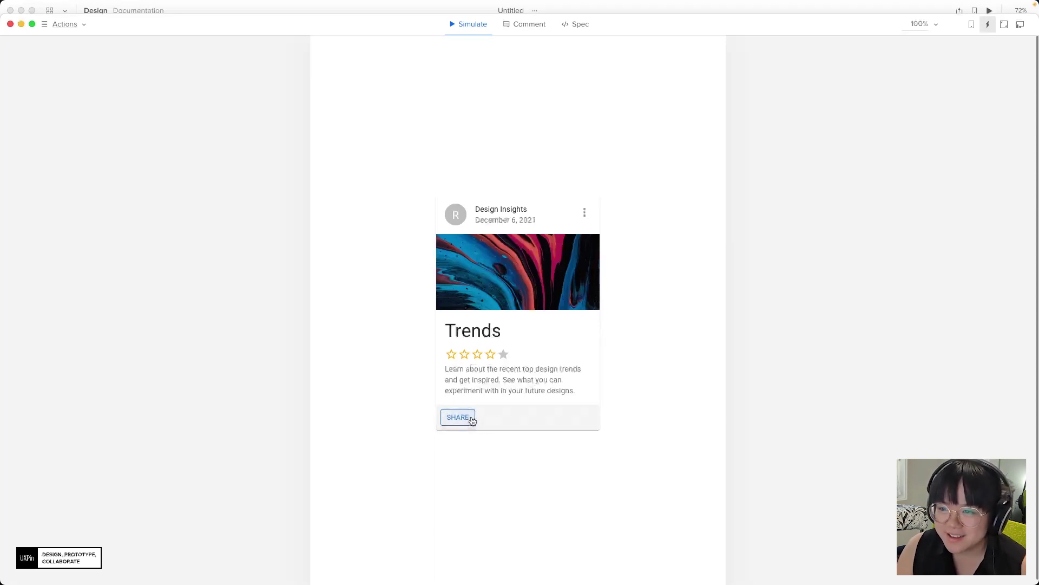
left_click(473, 421)
left_click(445, 420)
left_click(446, 419)
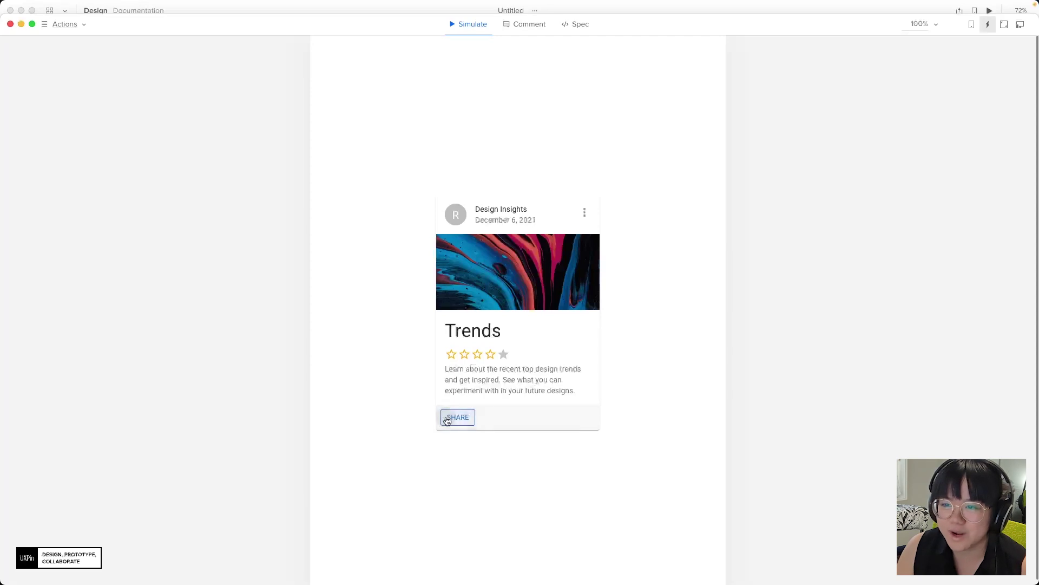
left_click(467, 420)
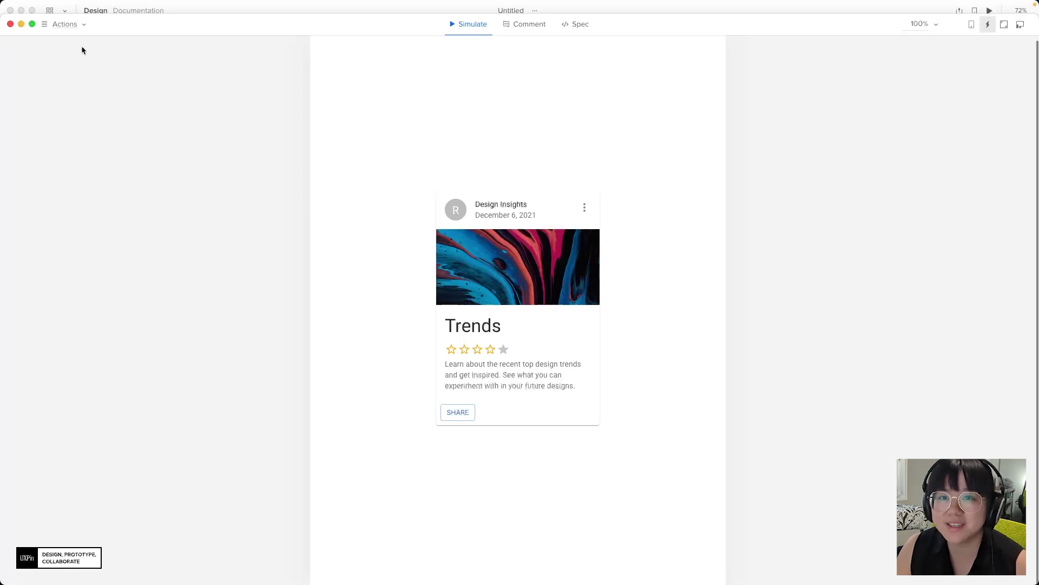
Close the Simulate preview window to get back to the Design editor
left_click(11, 24)
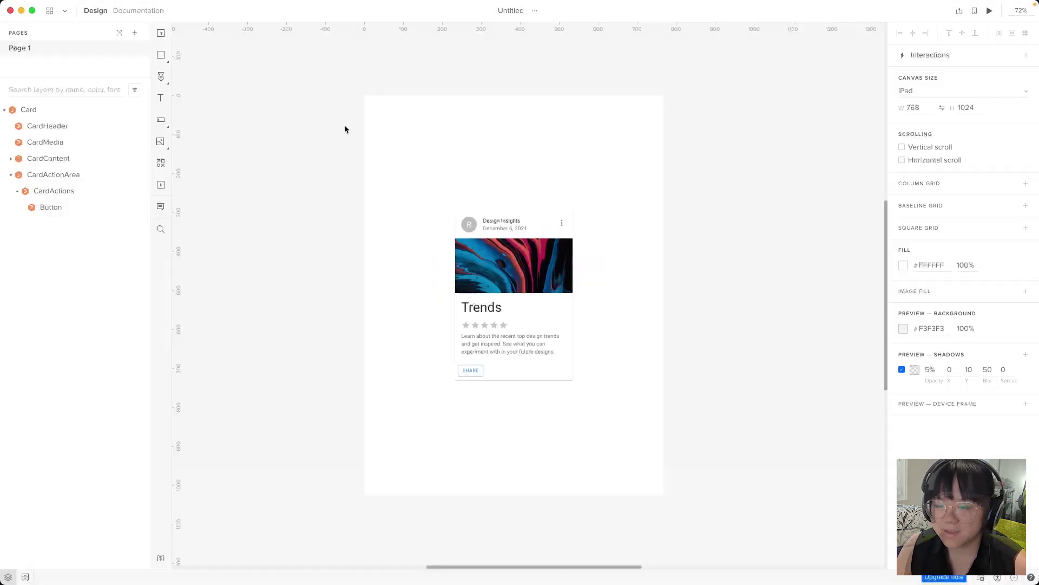